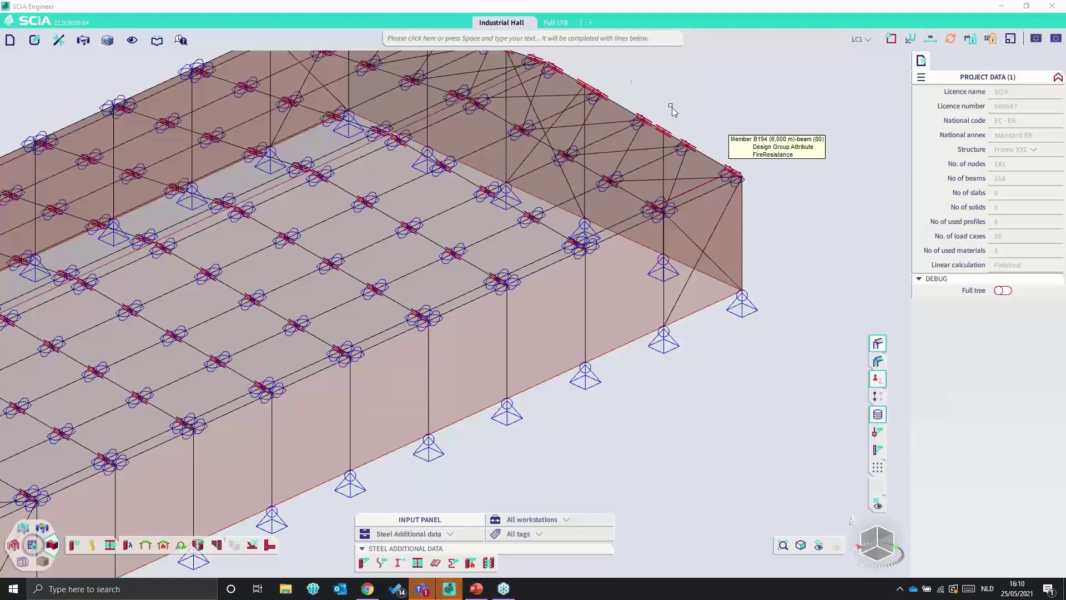
Select column member B28 in the hall model by its name
{"action": "left_click", "coordinate": [485, 37]}
{"action": "type", "text": "sel B28"}
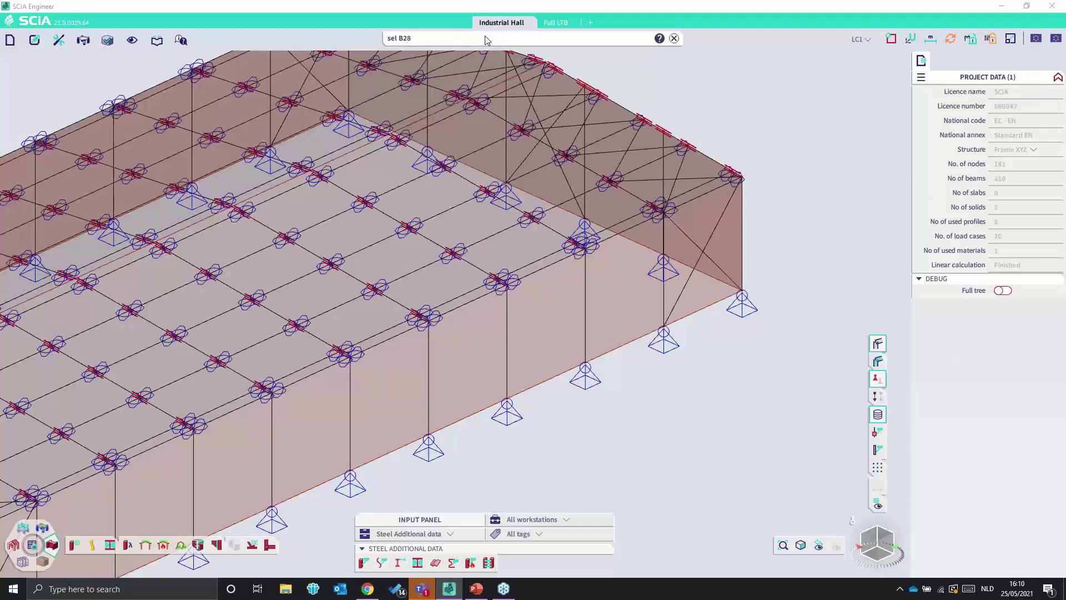
{"action": "key", "text": "Return"}
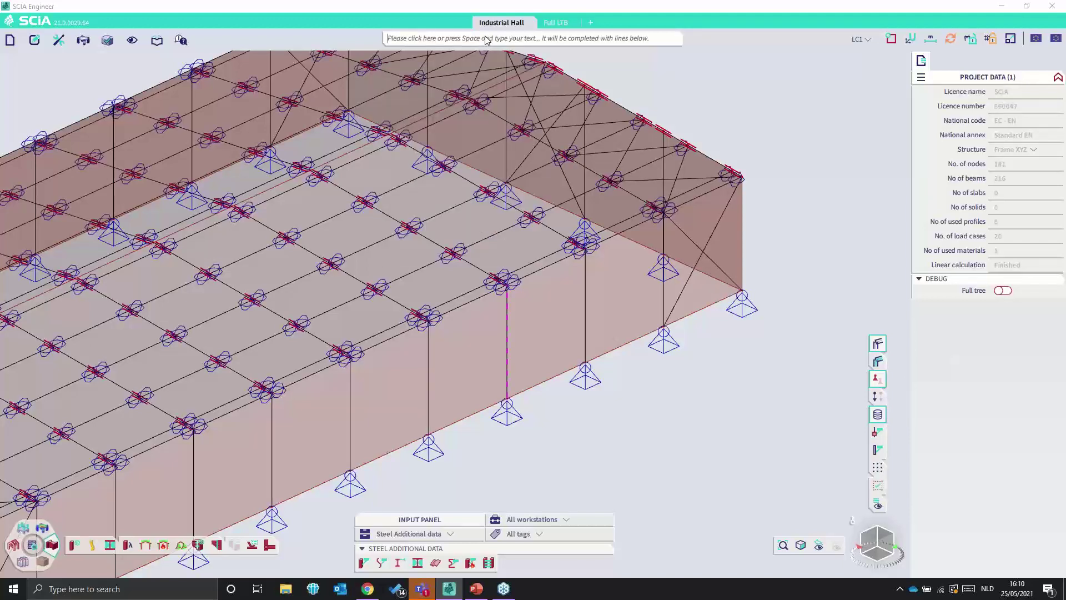
{"action": "scroll", "coordinate": [506, 420], "scroll_direction": "up", "scroll_amount": 4}
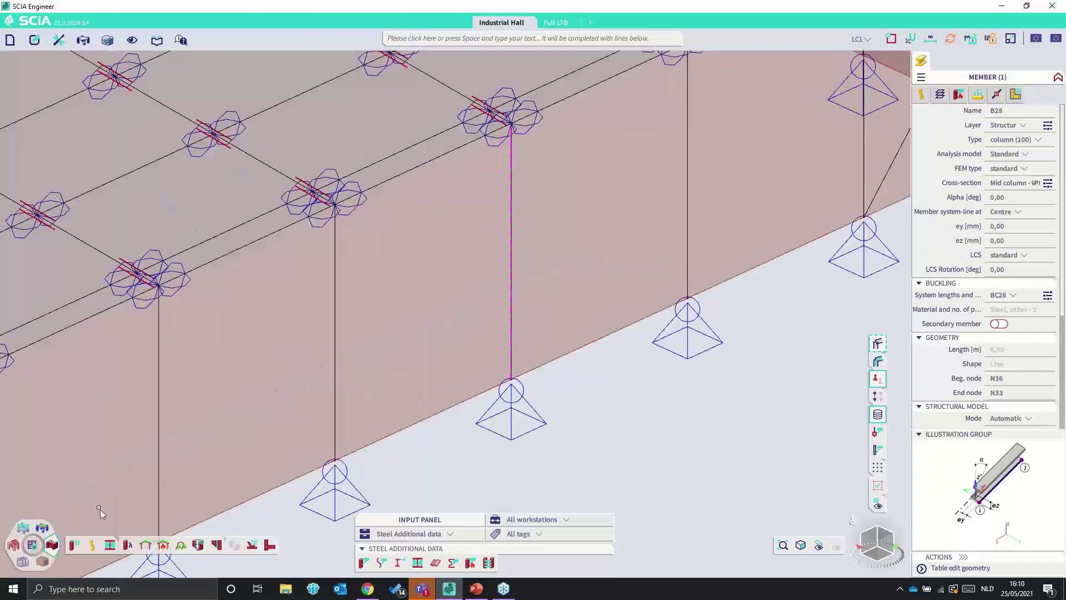
Set the stability classification method in the steel member check setup to Max. class along member
{"action": "left_click", "coordinate": [73, 546]}
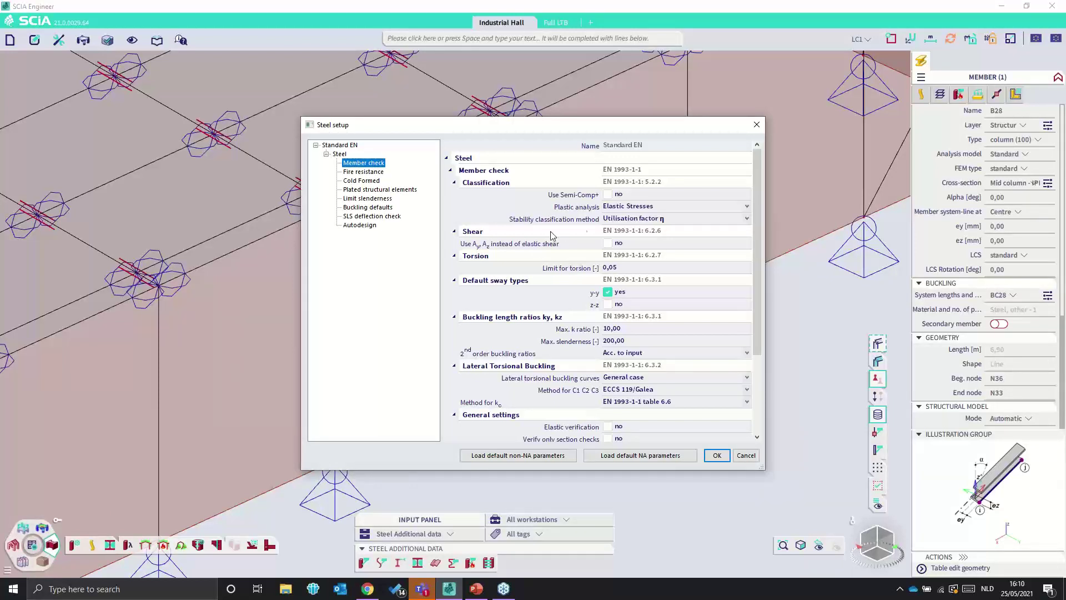
{"action": "left_click", "coordinate": [701, 221]}
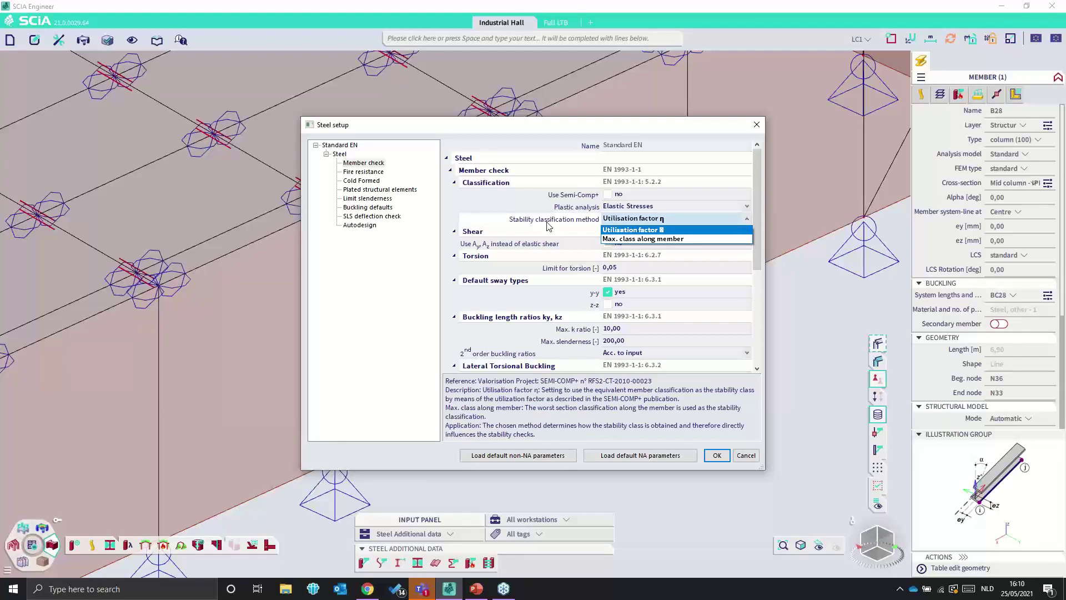
{"action": "left_click", "coordinate": [675, 238]}
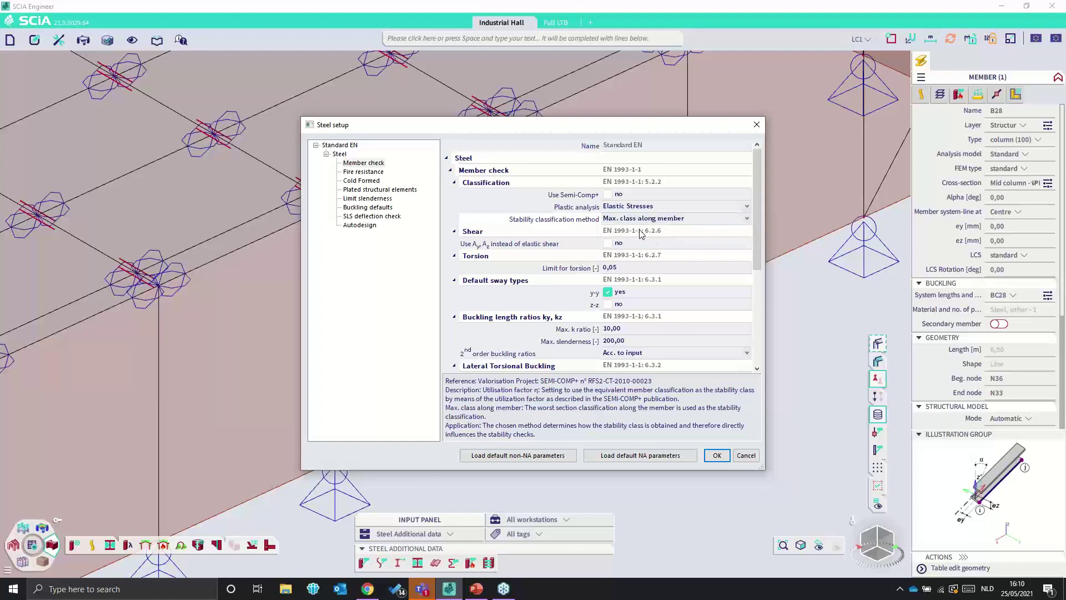
{"action": "left_click", "coordinate": [715, 455]}
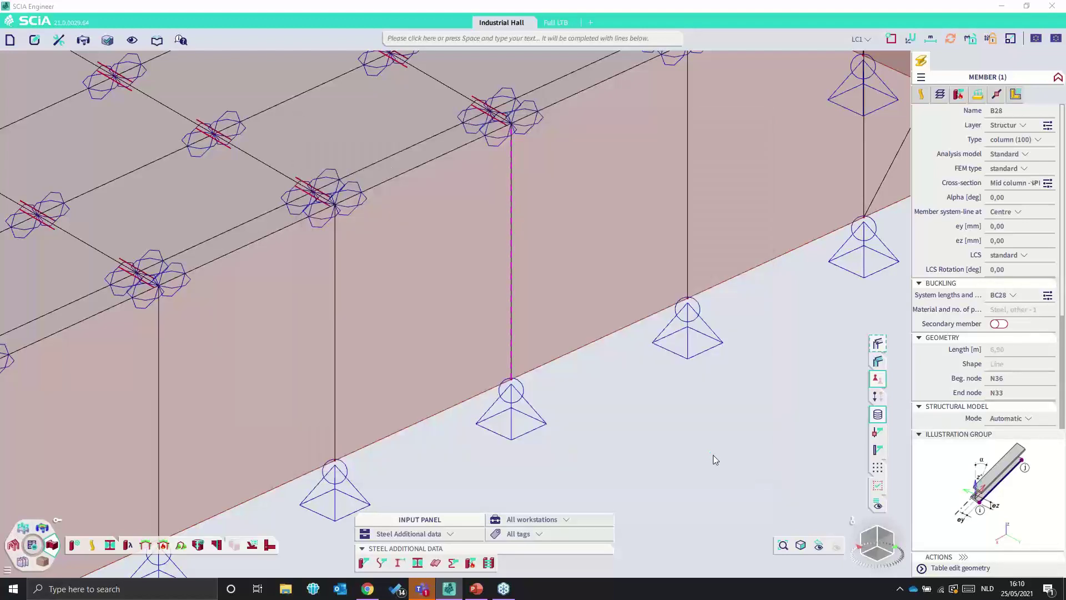
Run the EC-EN 1993 steel ULS check on B28 with Section extremes, displaying the Section Class of the section check
{"action": "left_click", "coordinate": [146, 546]}
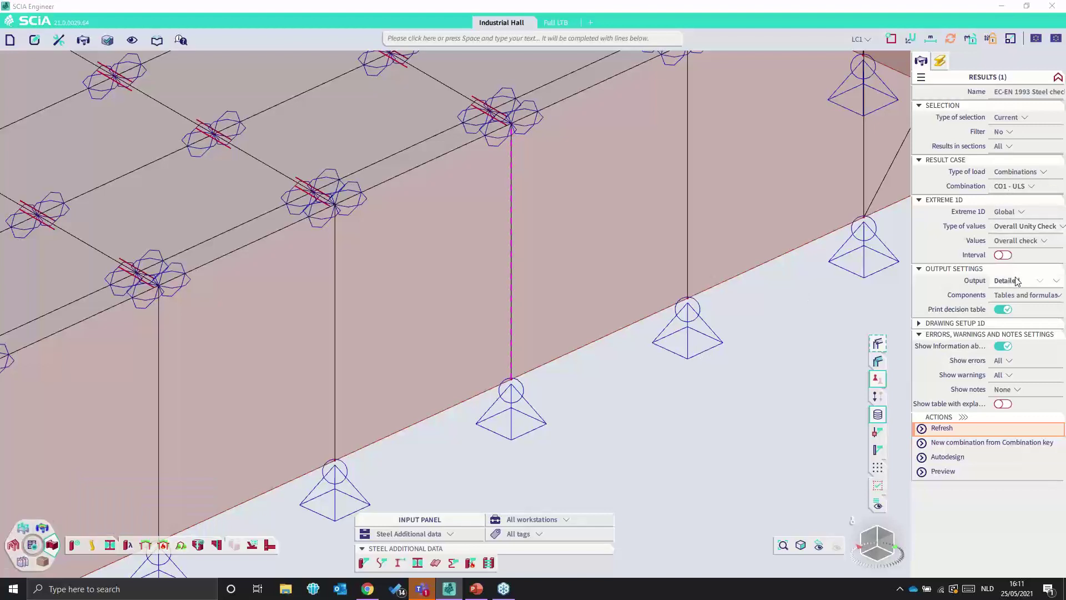
{"action": "left_click", "coordinate": [1015, 213]}
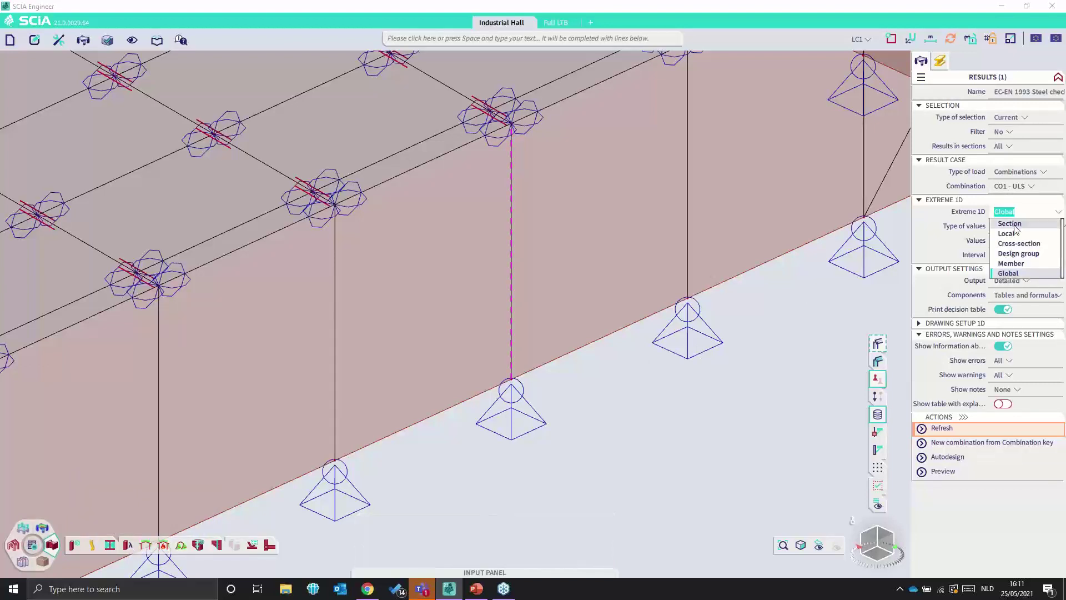
{"action": "left_click", "coordinate": [1016, 224]}
{"action": "left_click", "coordinate": [1042, 231]}
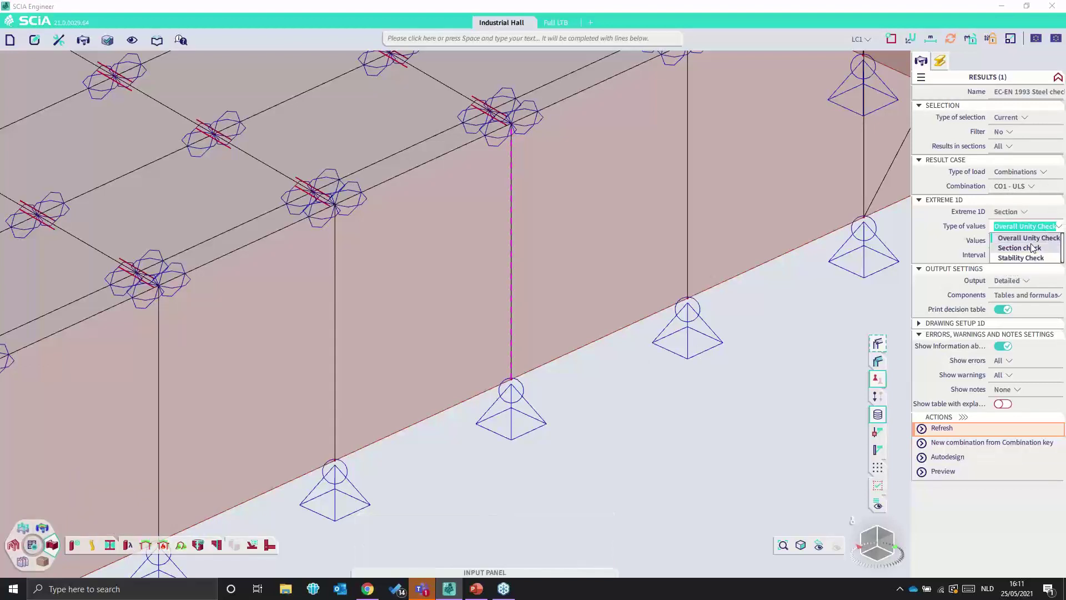
{"action": "left_click", "coordinate": [1031, 248]}
{"action": "left_click", "coordinate": [1009, 242]}
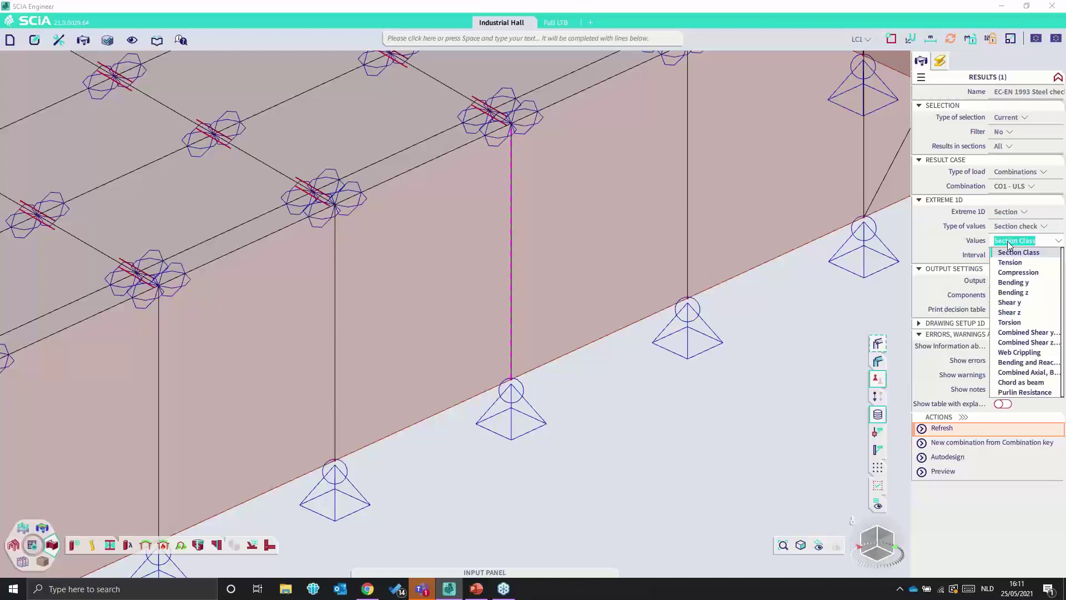
{"action": "left_click", "coordinate": [944, 428]}
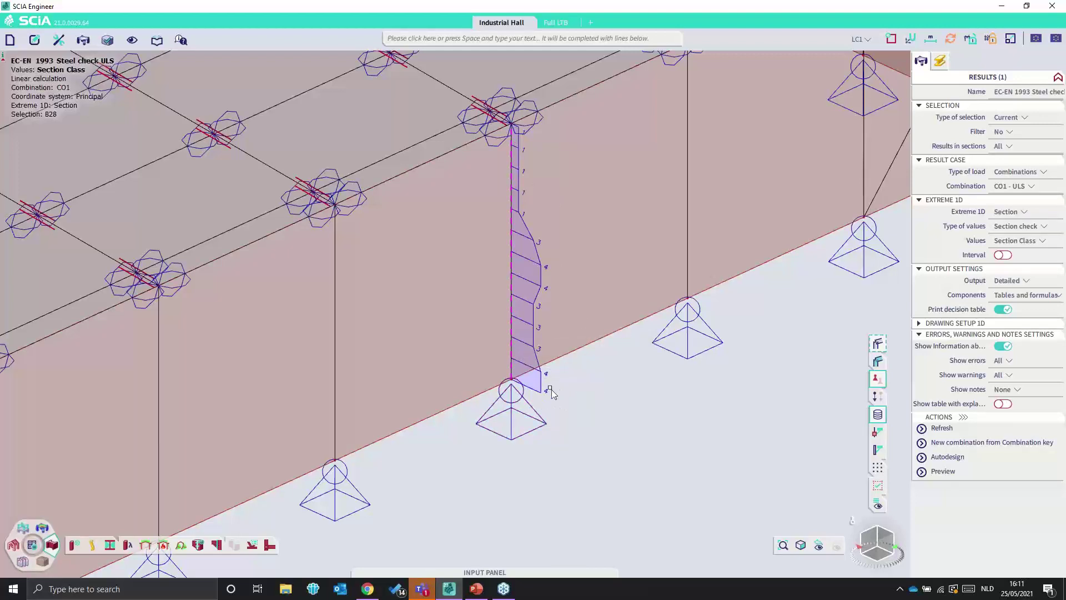
Display the Stability Class from the stability check along column B28
{"action": "left_click", "coordinate": [1037, 226]}
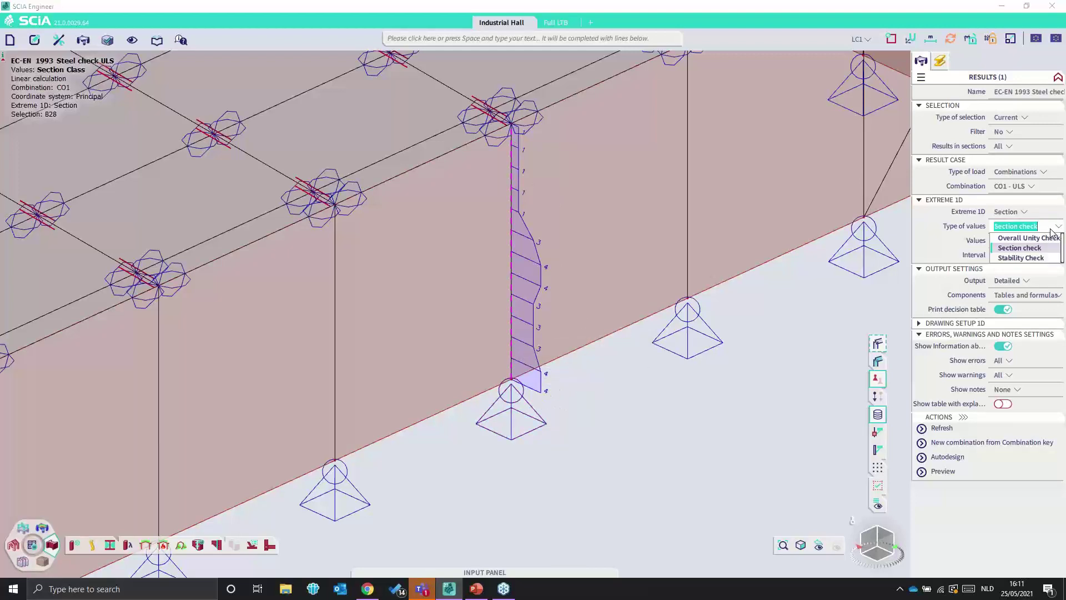
{"action": "left_click", "coordinate": [1022, 258]}
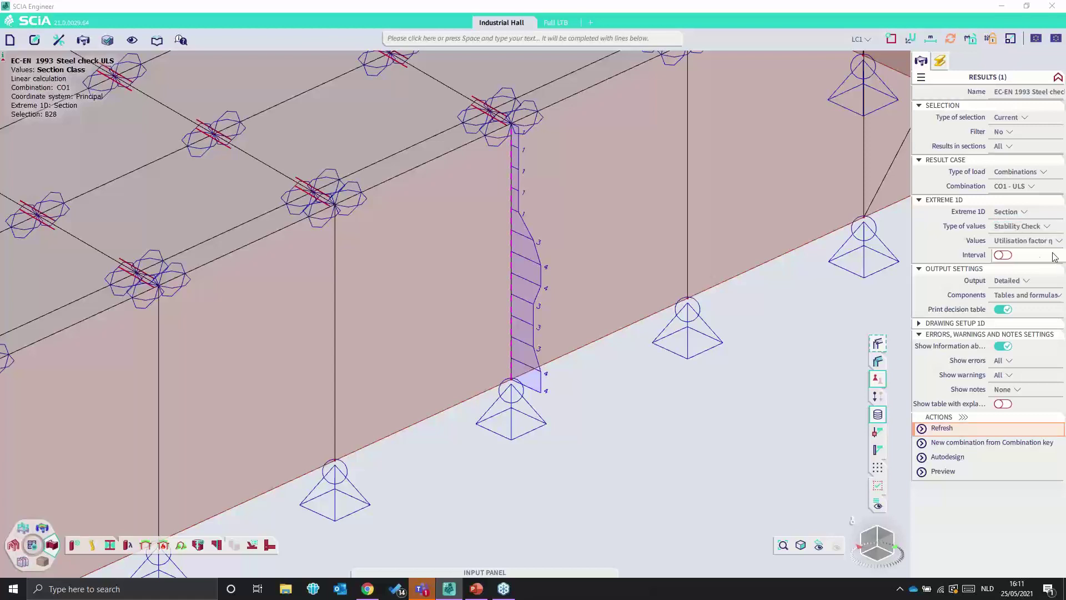
{"action": "left_click", "coordinate": [1033, 244]}
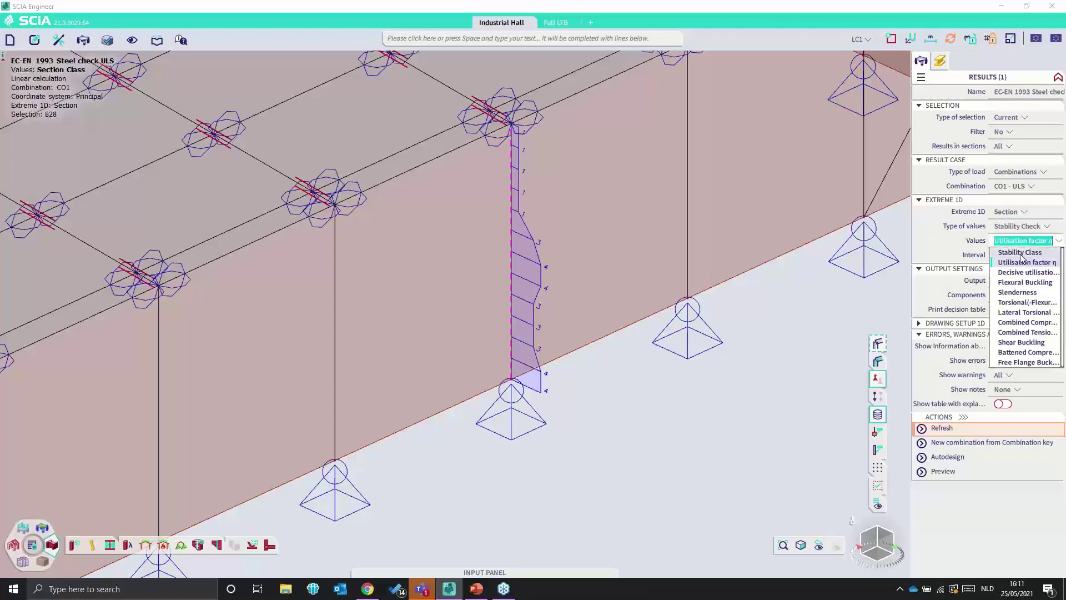
{"action": "left_click", "coordinate": [1026, 253]}
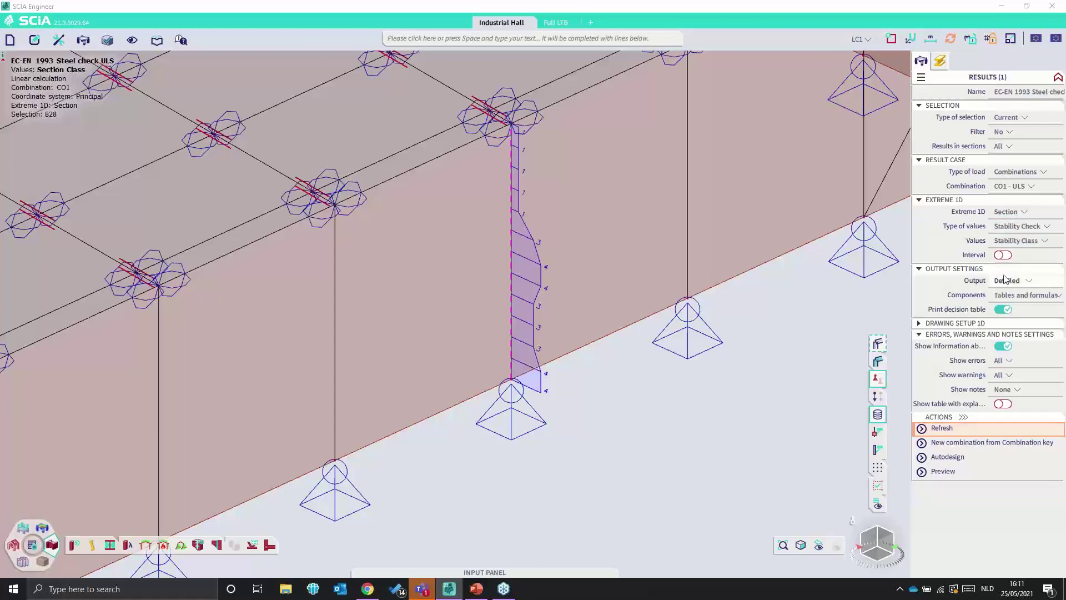
{"action": "left_click", "coordinate": [962, 429]}
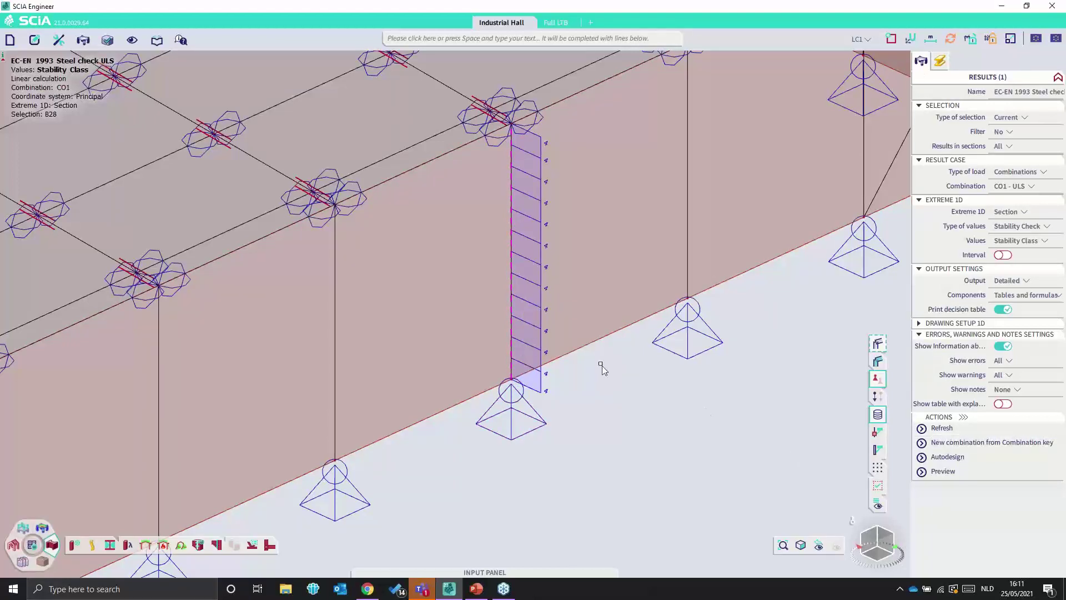
Display the overall unity check results along column B28
{"action": "left_click", "coordinate": [1027, 230]}
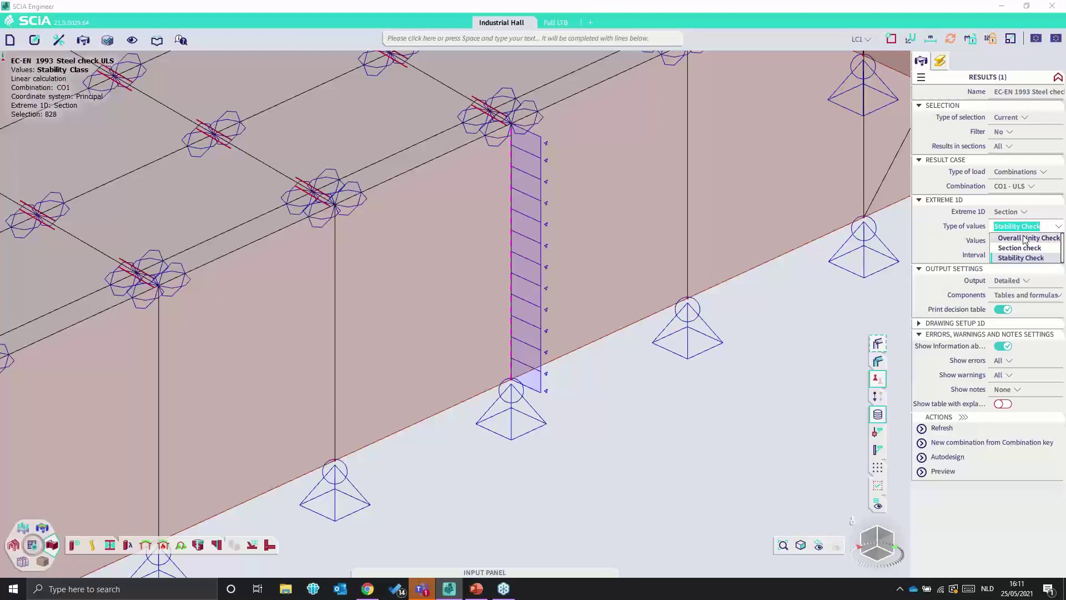
{"action": "left_click", "coordinate": [1025, 238]}
{"action": "left_click", "coordinate": [950, 432]}
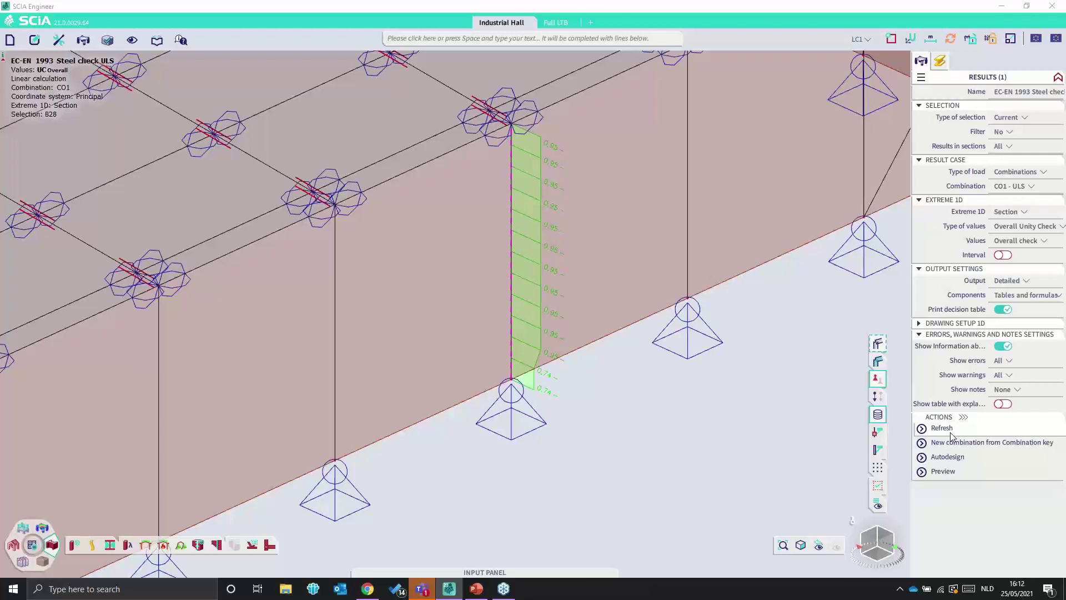
Show the stability check's Utilisation factor η along column B28
{"action": "left_click", "coordinate": [1019, 228]}
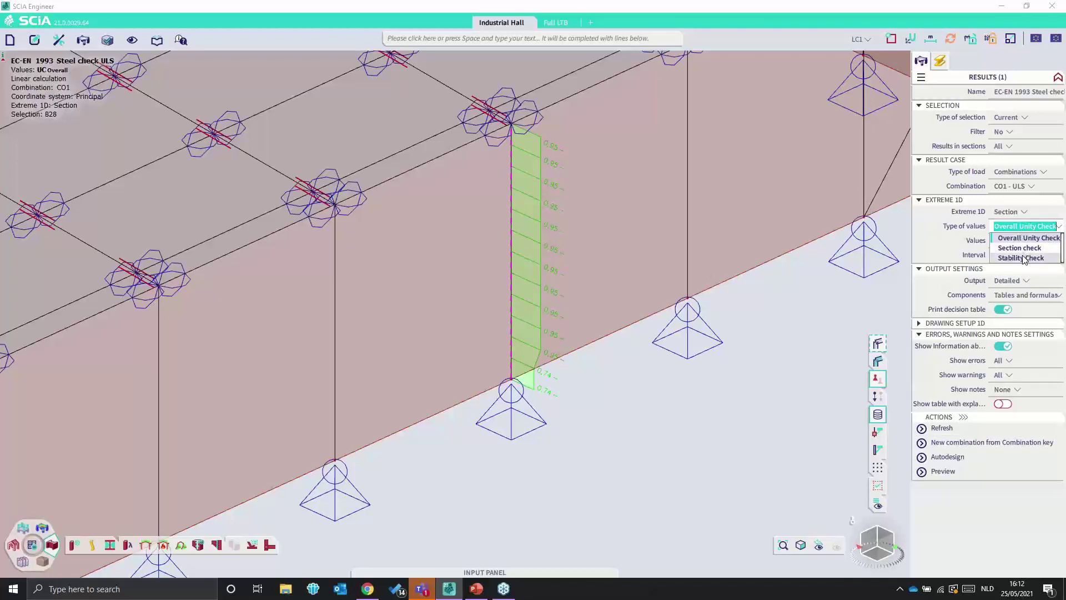
{"action": "left_click", "coordinate": [1024, 258]}
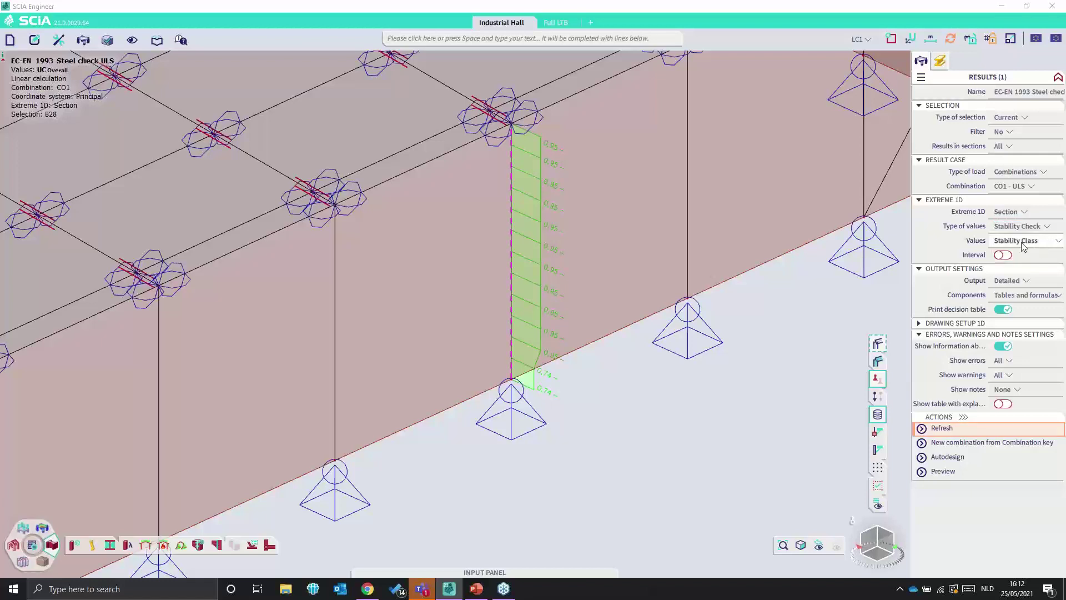
{"action": "left_click", "coordinate": [1024, 243]}
{"action": "left_click", "coordinate": [1024, 262]}
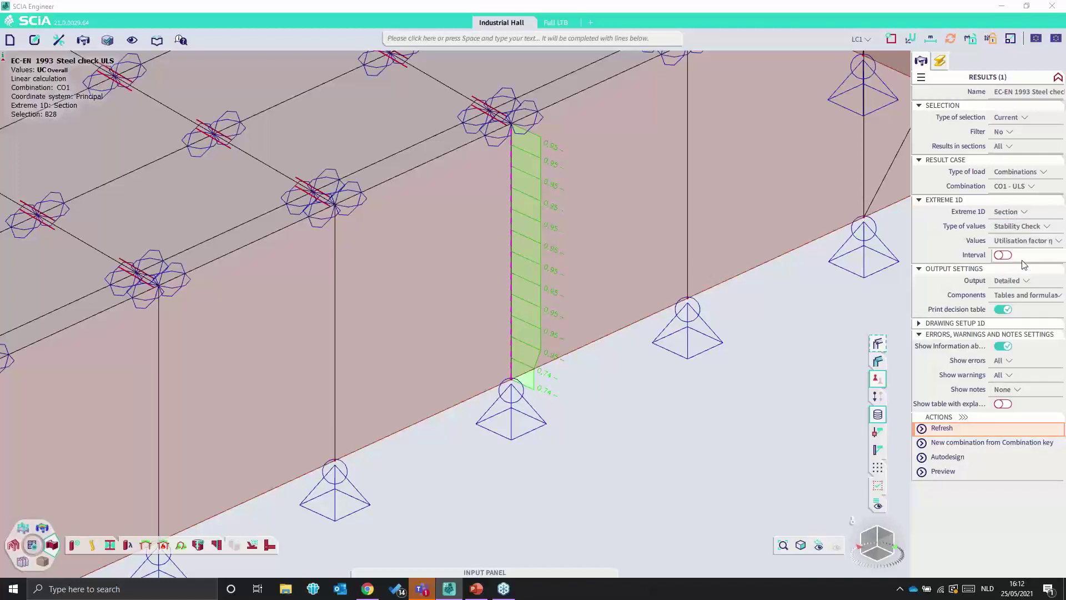
{"action": "left_click", "coordinate": [1025, 244]}
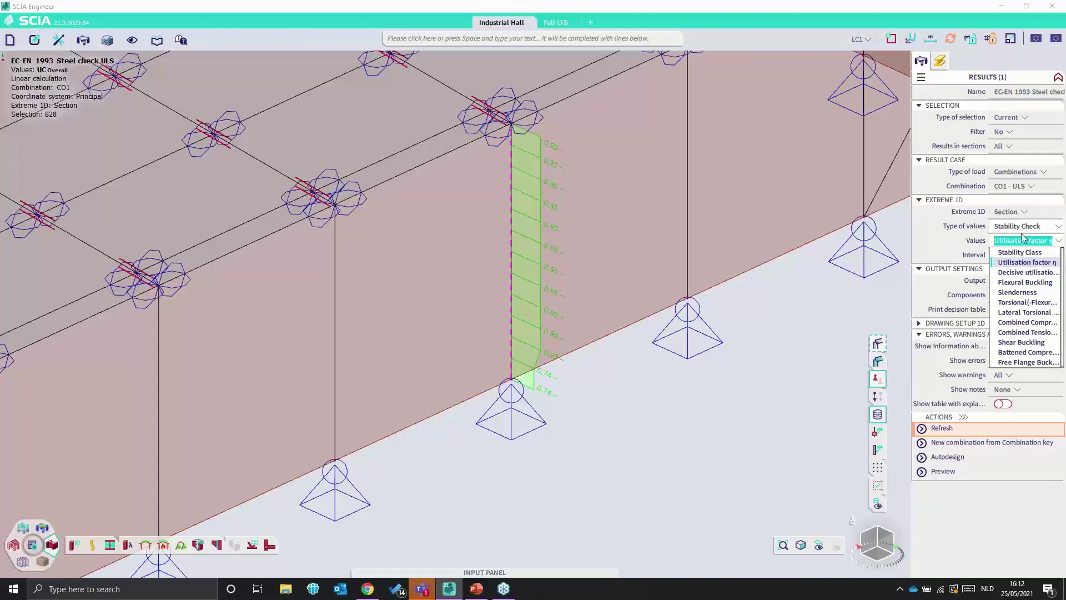
{"action": "left_click", "coordinate": [1018, 262]}
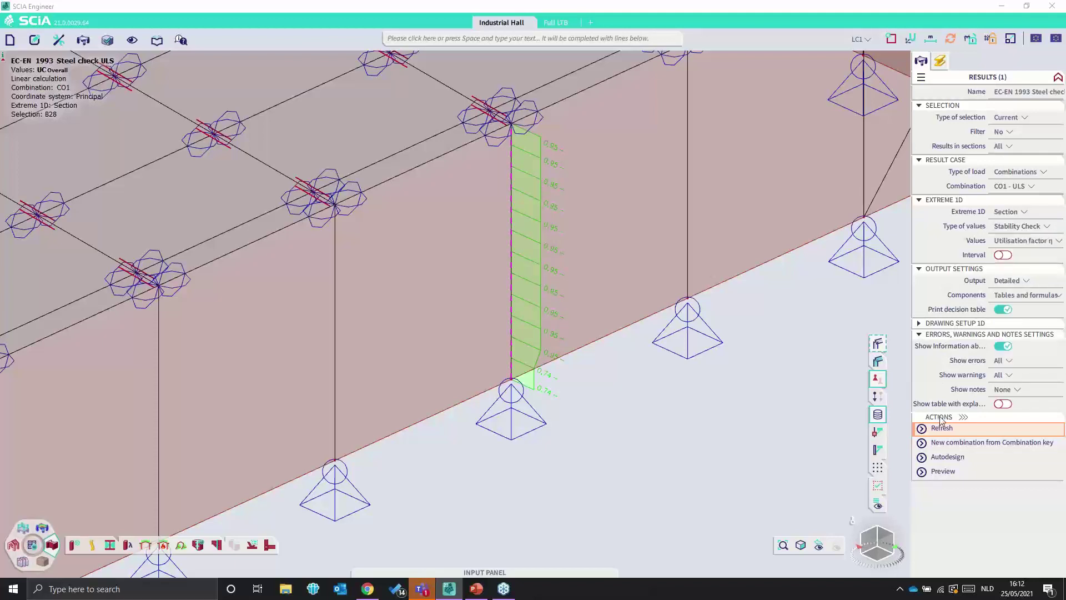
{"action": "left_click", "coordinate": [956, 433]}
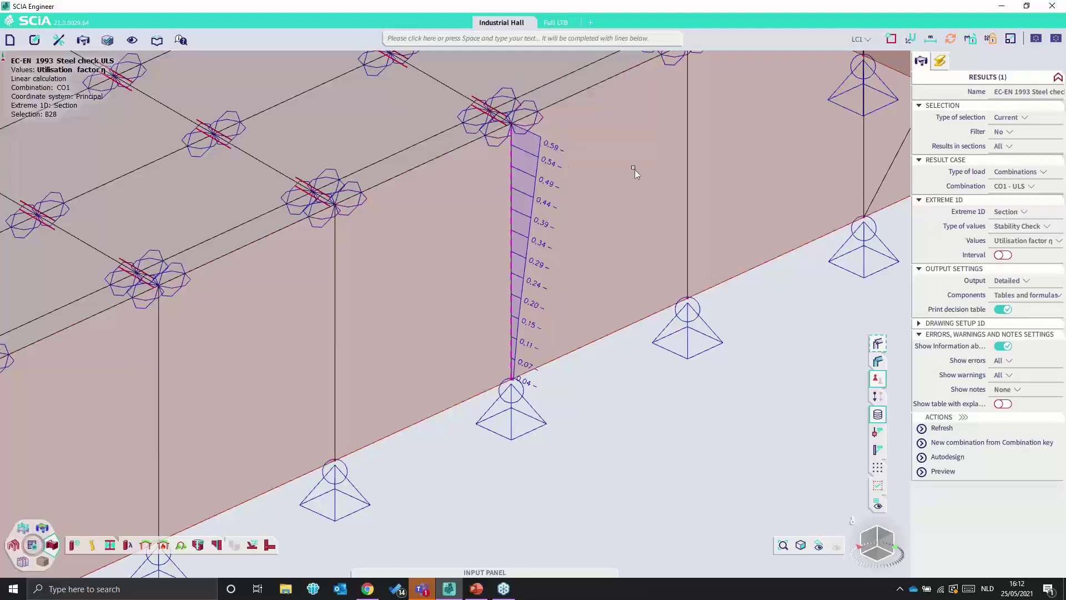
Switch the results of column B28 back to the section check's Section Class and refresh them
{"action": "left_click", "coordinate": [1028, 227]}
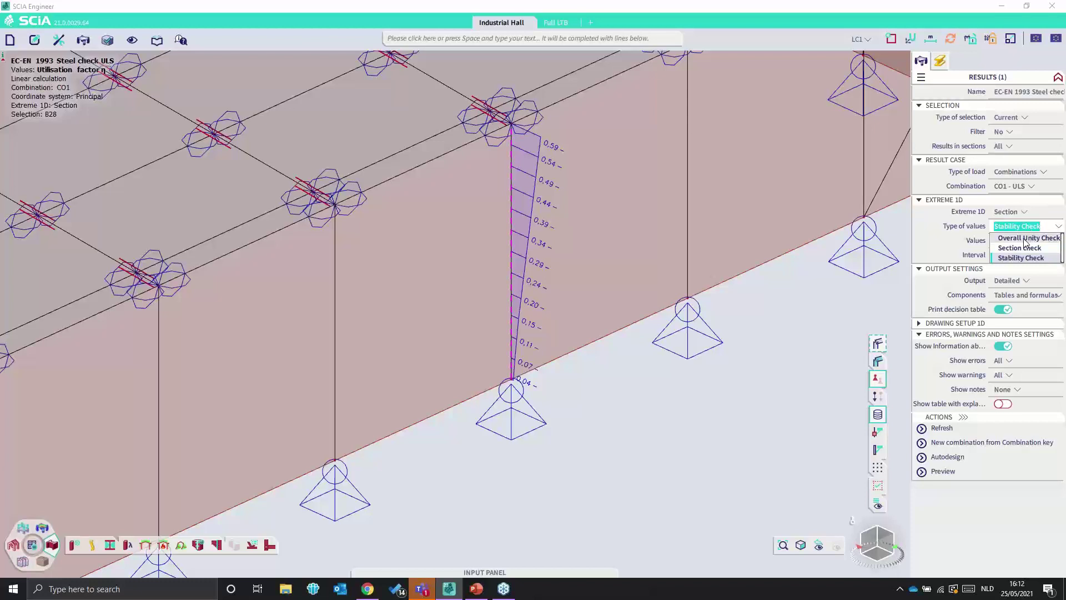
{"action": "left_click", "coordinate": [1022, 248]}
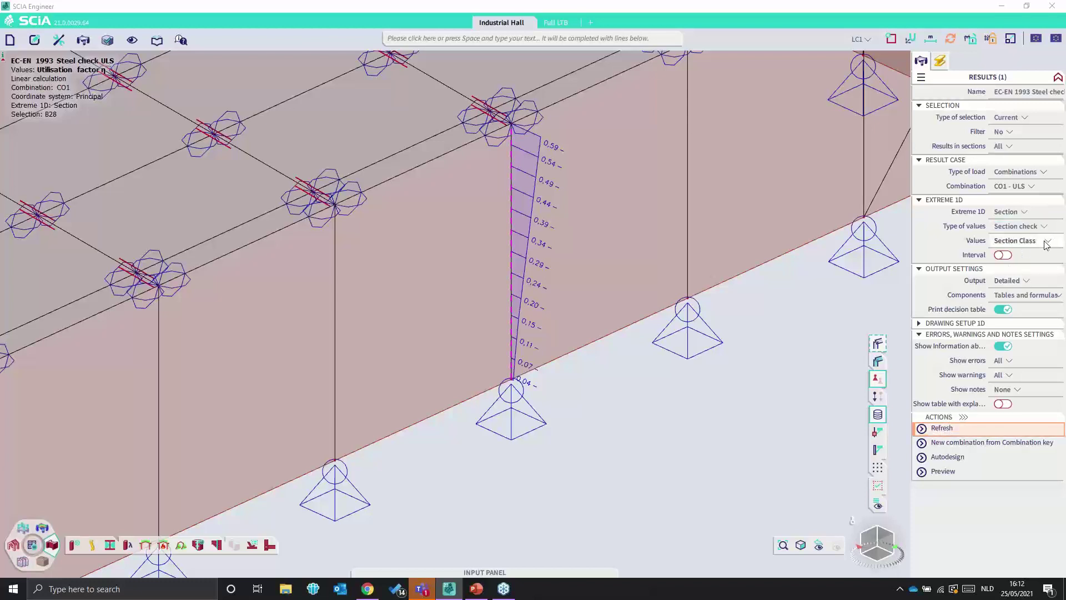
{"action": "left_click", "coordinate": [941, 428]}
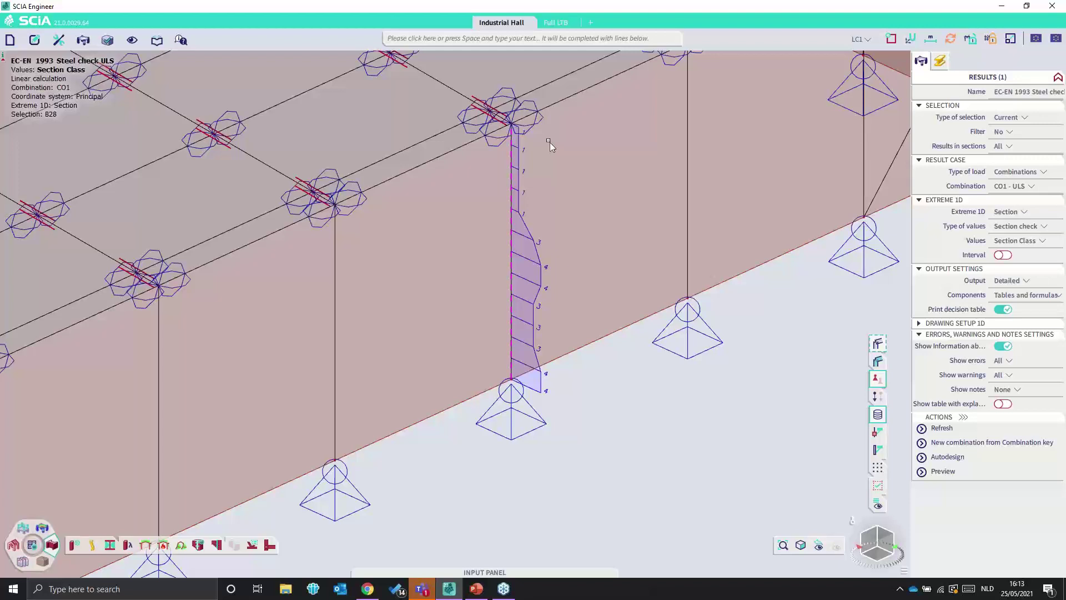
Set the stability classification method in the steel member check setup to Utilisation factor η
{"action": "left_click", "coordinate": [74, 545]}
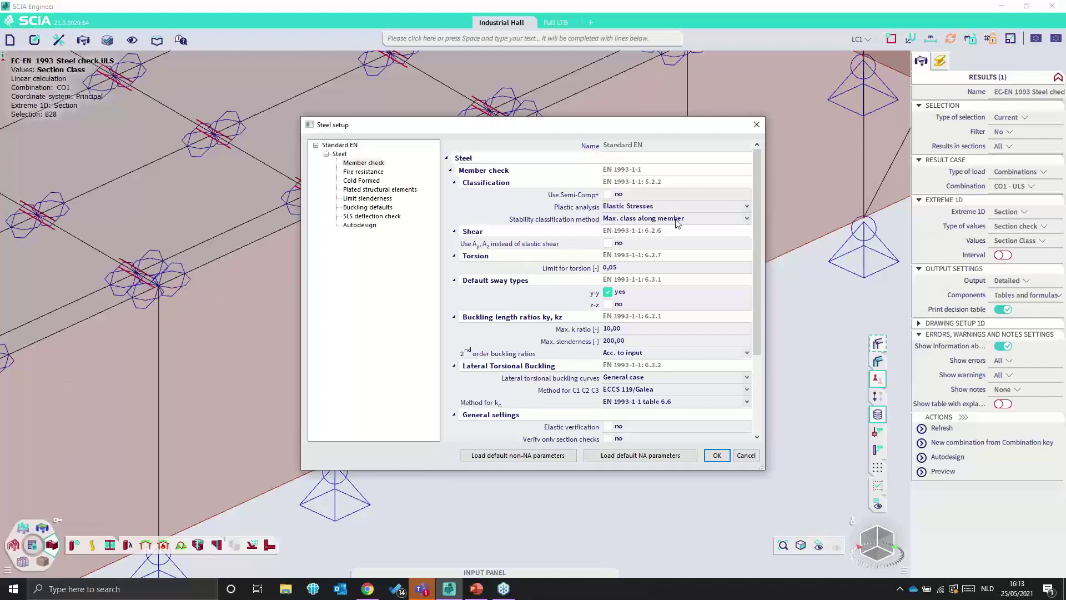
{"action": "left_click", "coordinate": [675, 219]}
{"action": "left_click", "coordinate": [605, 230]}
{"action": "left_click", "coordinate": [716, 455]}
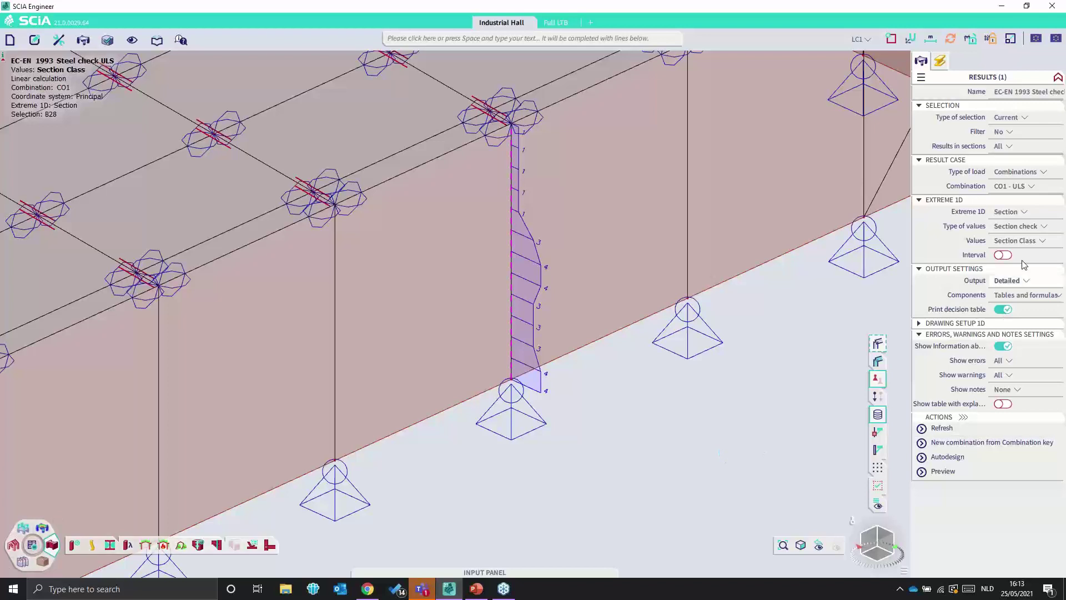
Recalculate and display the Stability Class of column B28 with the utilisation factor method
{"action": "left_click", "coordinate": [1044, 229]}
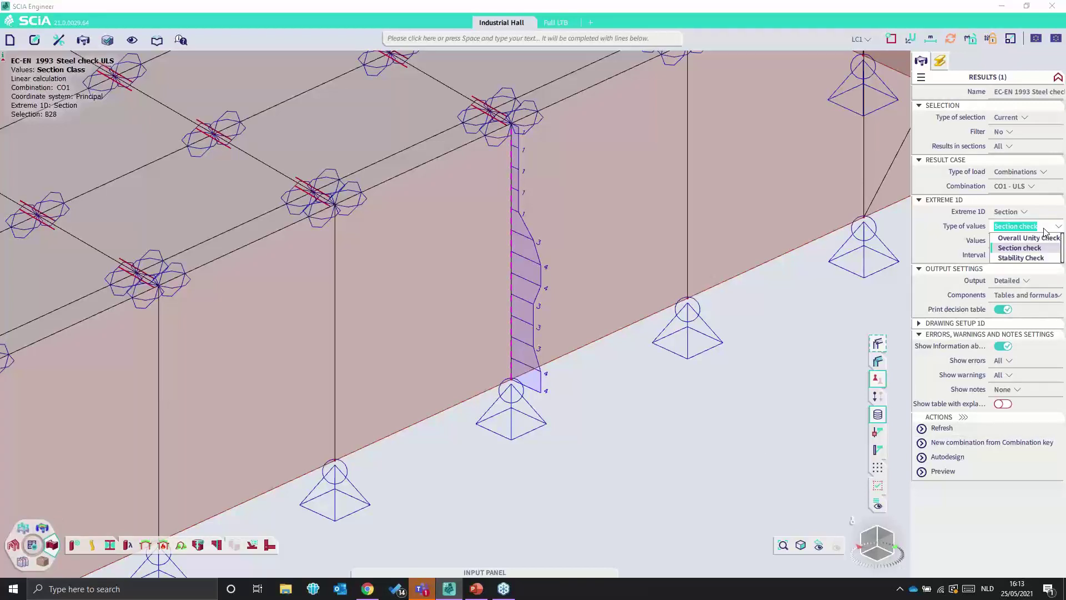
{"action": "left_click", "coordinate": [1027, 258]}
{"action": "left_click", "coordinate": [1018, 243]}
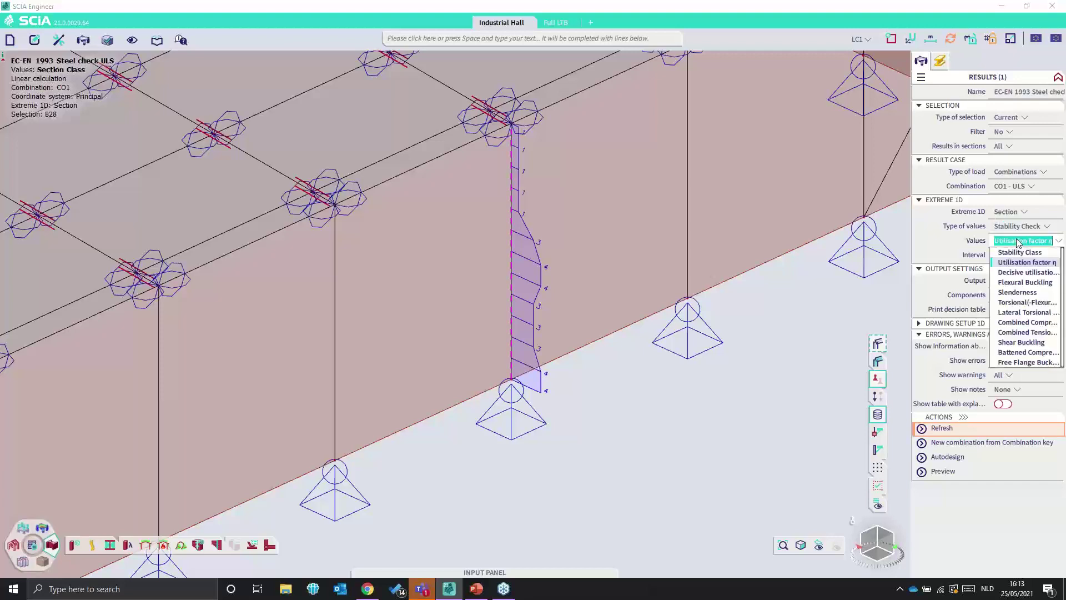
{"action": "left_click", "coordinate": [1020, 256]}
{"action": "left_click", "coordinate": [937, 428]}
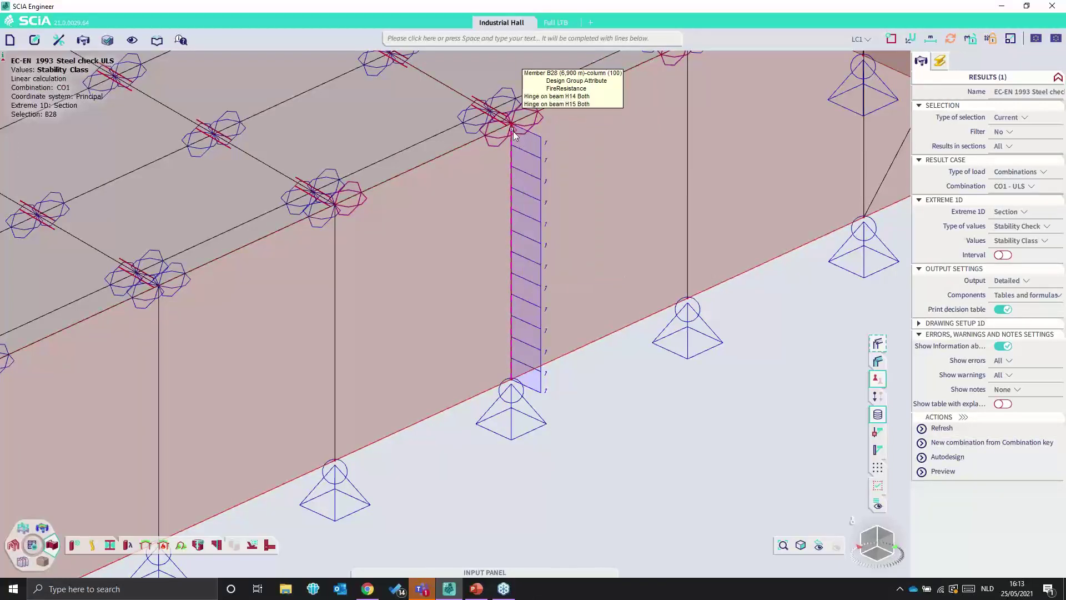
Refresh column B28's results as Overall Unity Check values for the utilisation factor method
{"action": "left_click", "coordinate": [1047, 226]}
{"action": "left_click", "coordinate": [1034, 238]}
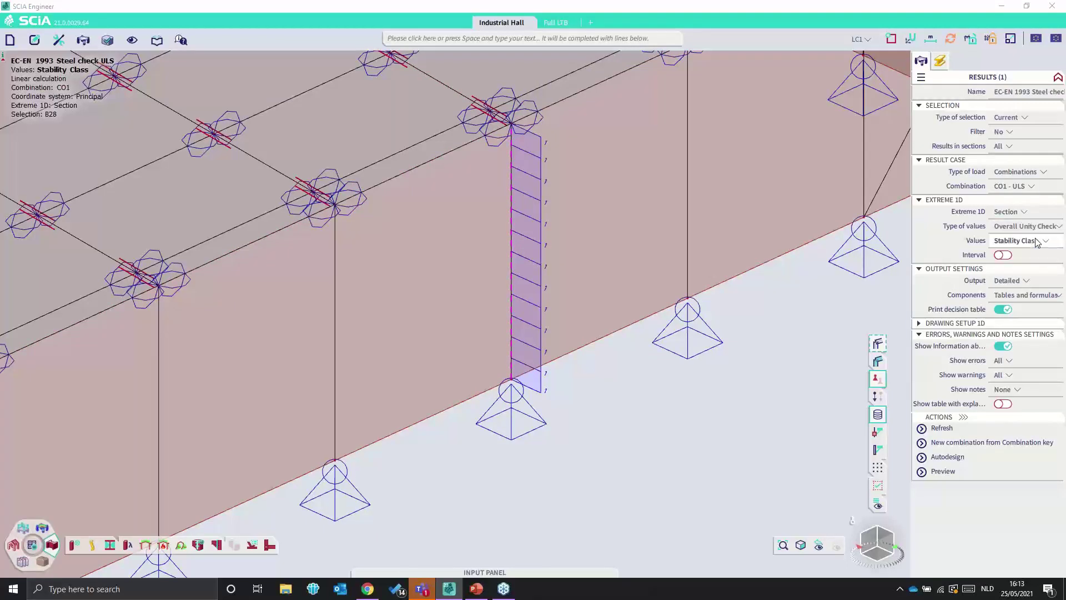
{"action": "left_click", "coordinate": [959, 433]}
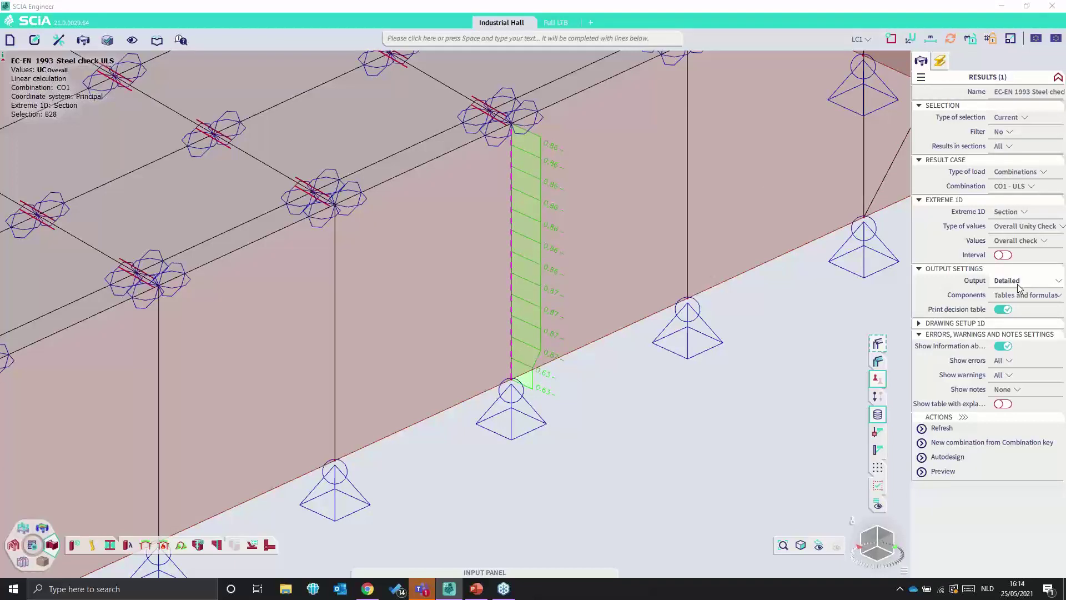
Show column B28's overall unity check for the Global extreme only, and open the detailed report preview
{"action": "left_click", "coordinate": [1018, 215]}
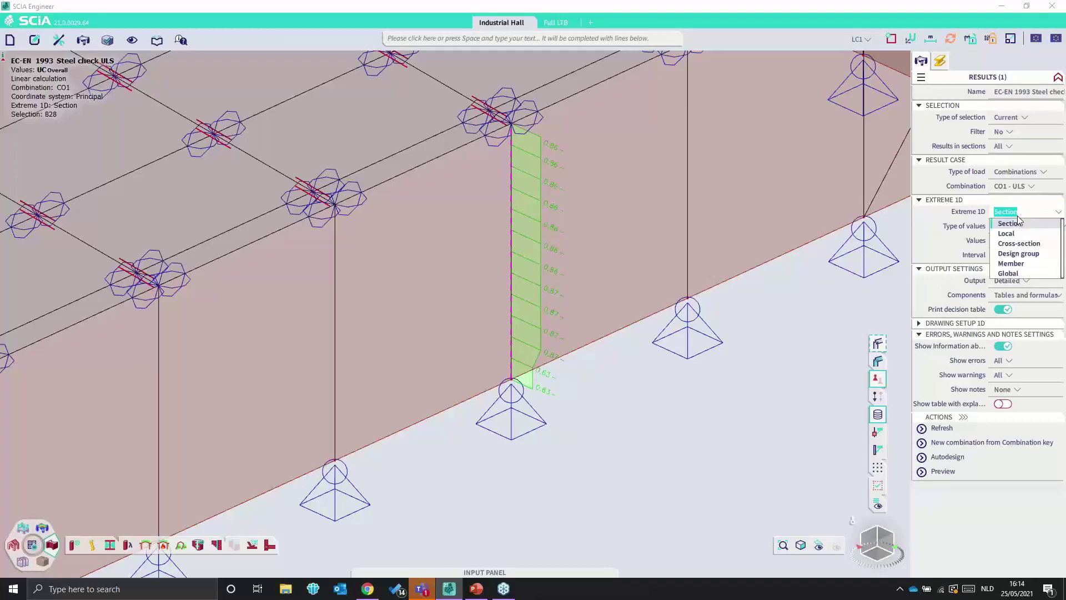
{"action": "left_click", "coordinate": [1018, 271]}
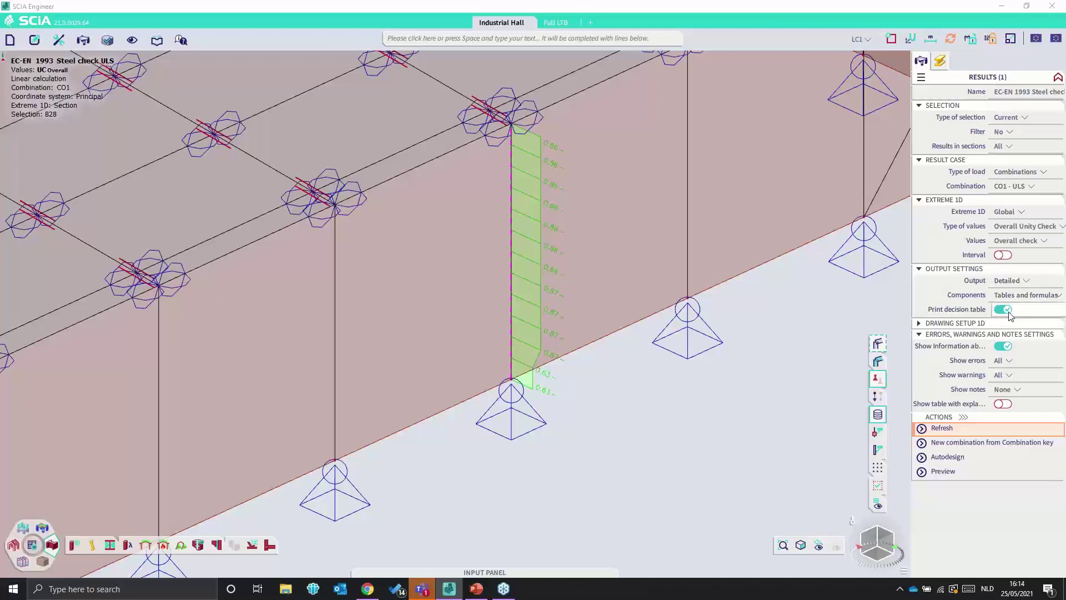
{"action": "left_click", "coordinate": [944, 431]}
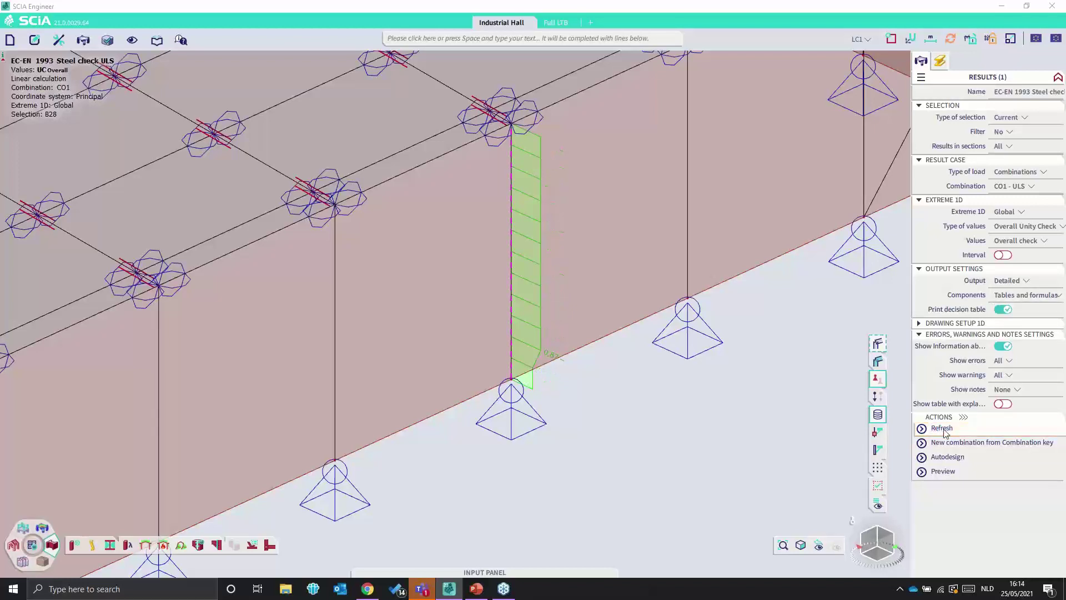
{"action": "left_click", "coordinate": [958, 475]}
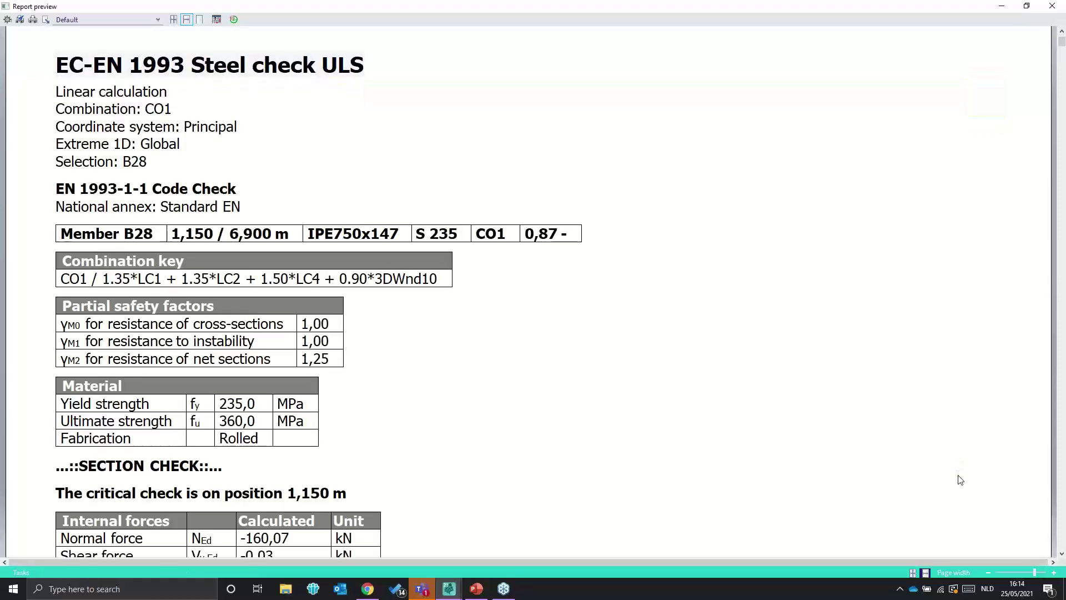
Examine the cross-section design classification and the member buckling classification of B28 in the steel check report
{"action": "scroll", "coordinate": [687, 367], "scroll_direction": "down", "scroll_amount": 8}
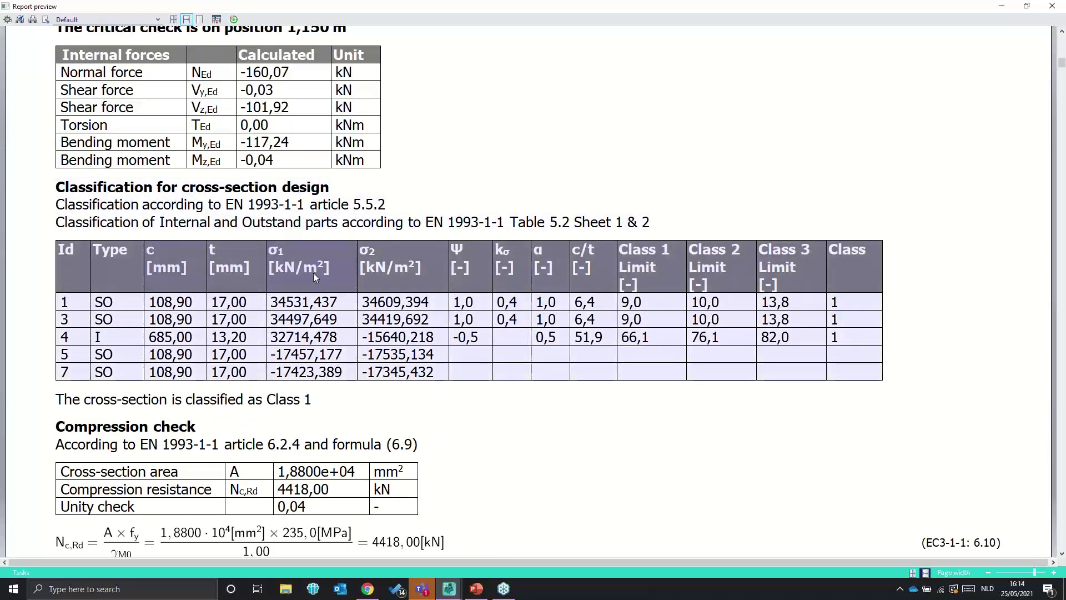
{"action": "scroll", "coordinate": [322, 294], "scroll_direction": "down", "scroll_amount": 14}
{"action": "scroll", "coordinate": [330, 307], "scroll_direction": "down", "scroll_amount": 11}
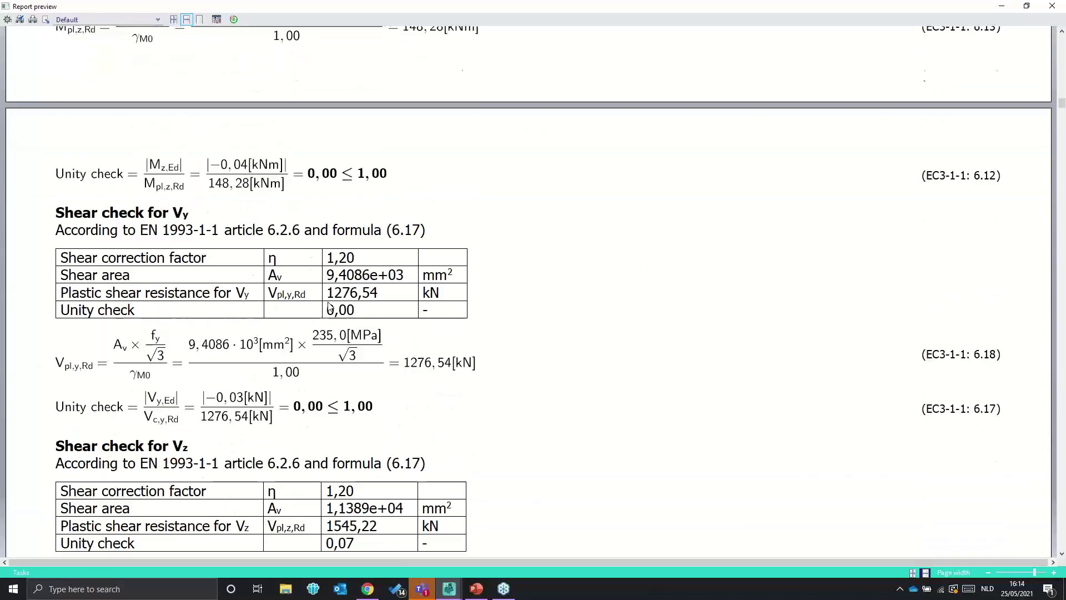
{"action": "scroll", "coordinate": [330, 307], "scroll_direction": "down", "scroll_amount": 12}
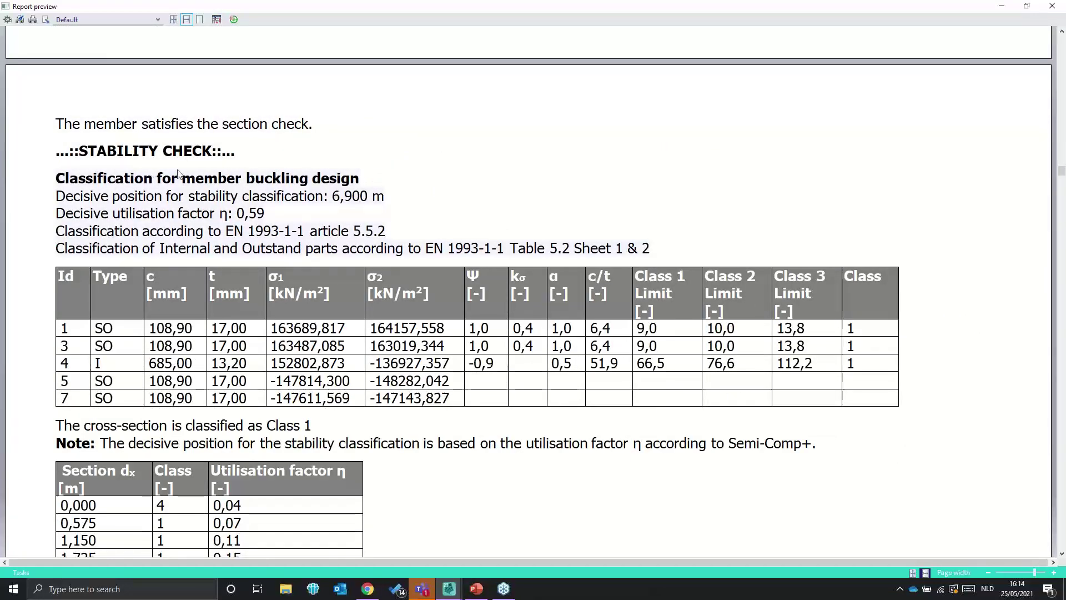
{"action": "scroll", "coordinate": [455, 175], "scroll_direction": "down", "scroll_amount": 1}
{"action": "scroll", "coordinate": [455, 177], "scroll_direction": "down", "scroll_amount": 2}
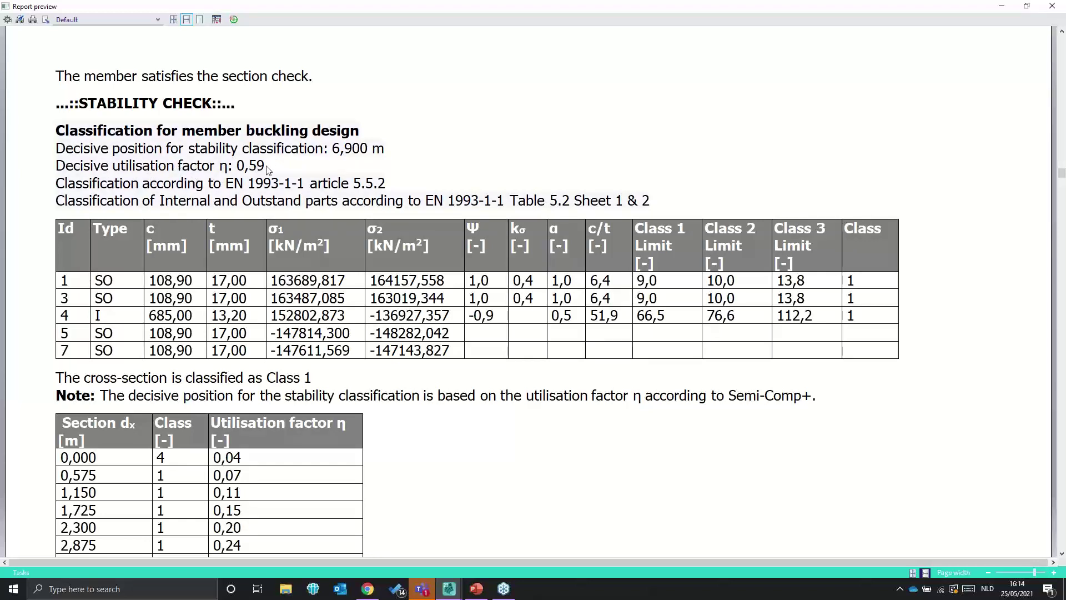
{"action": "scroll", "coordinate": [429, 200], "scroll_direction": "down", "scroll_amount": 3}
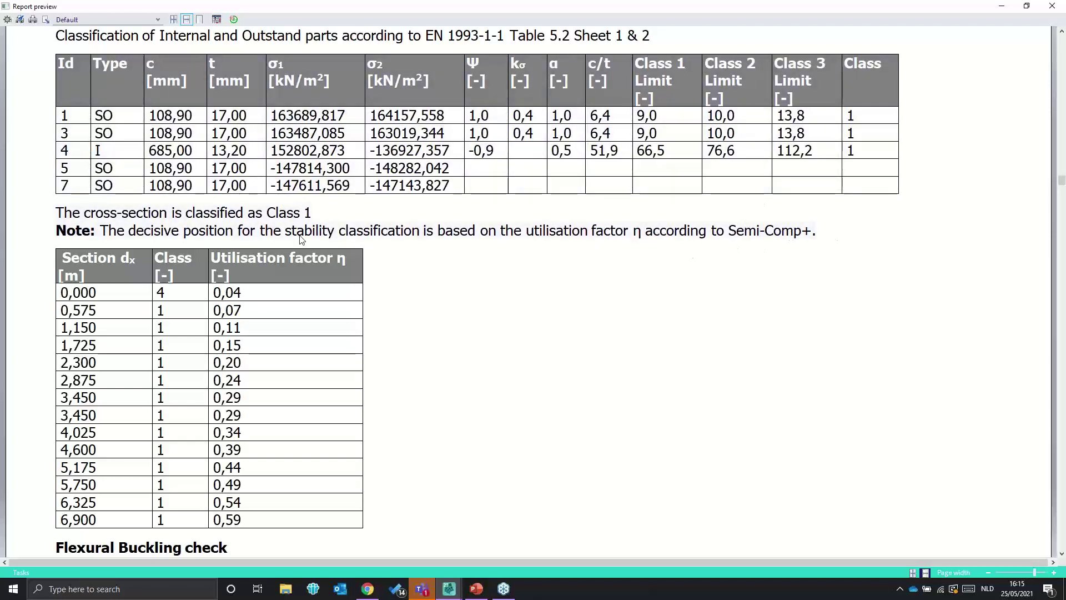
{"action": "scroll", "coordinate": [544, 314], "scroll_direction": "down", "scroll_amount": 1}
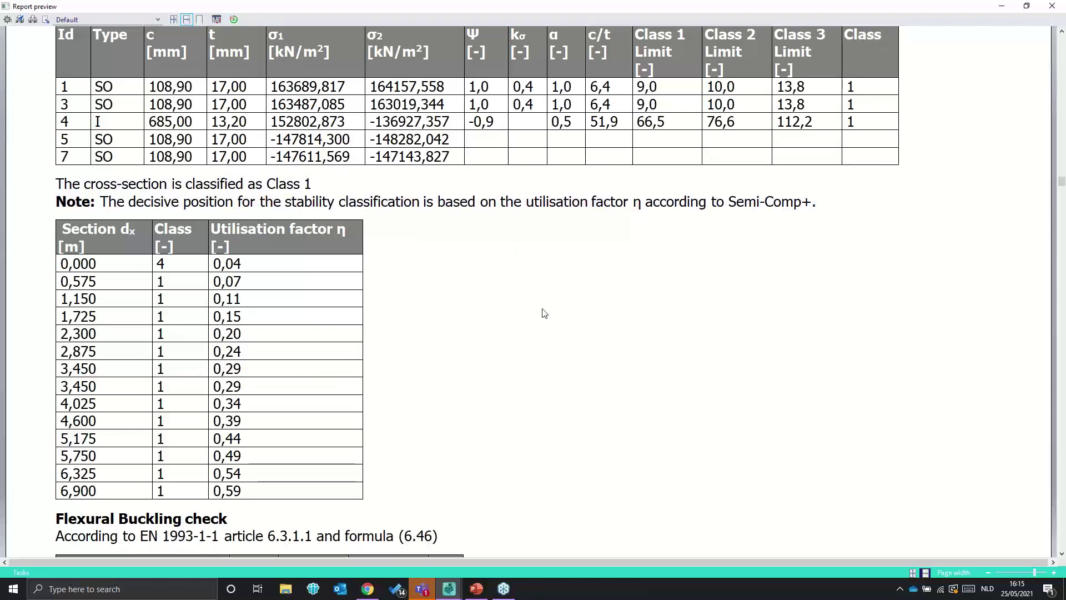
{"action": "double_click", "coordinate": [793, 11]}
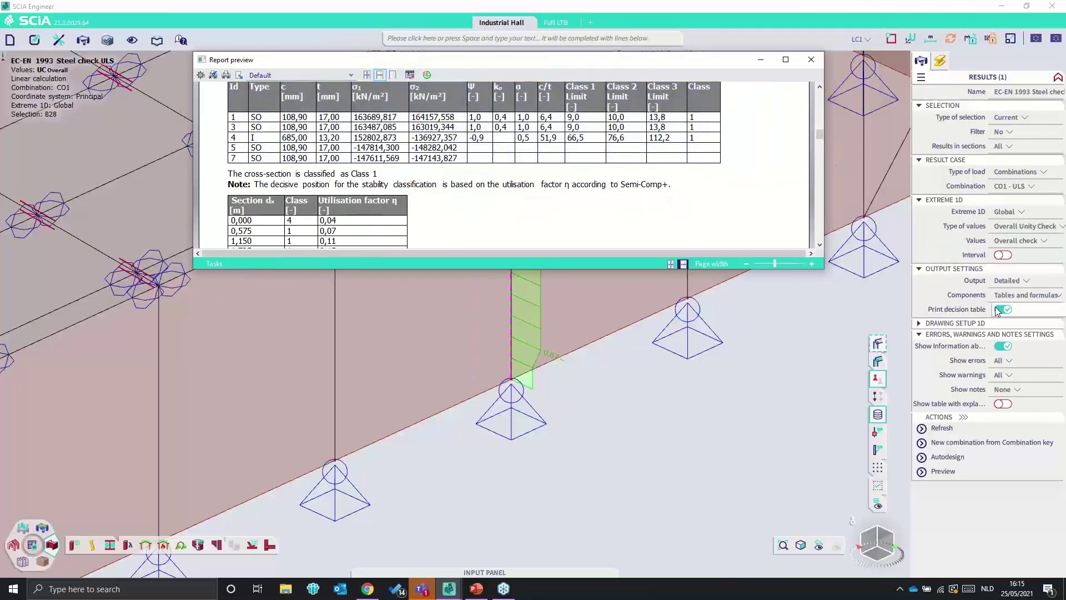
{"action": "left_click", "coordinate": [792, 60]}
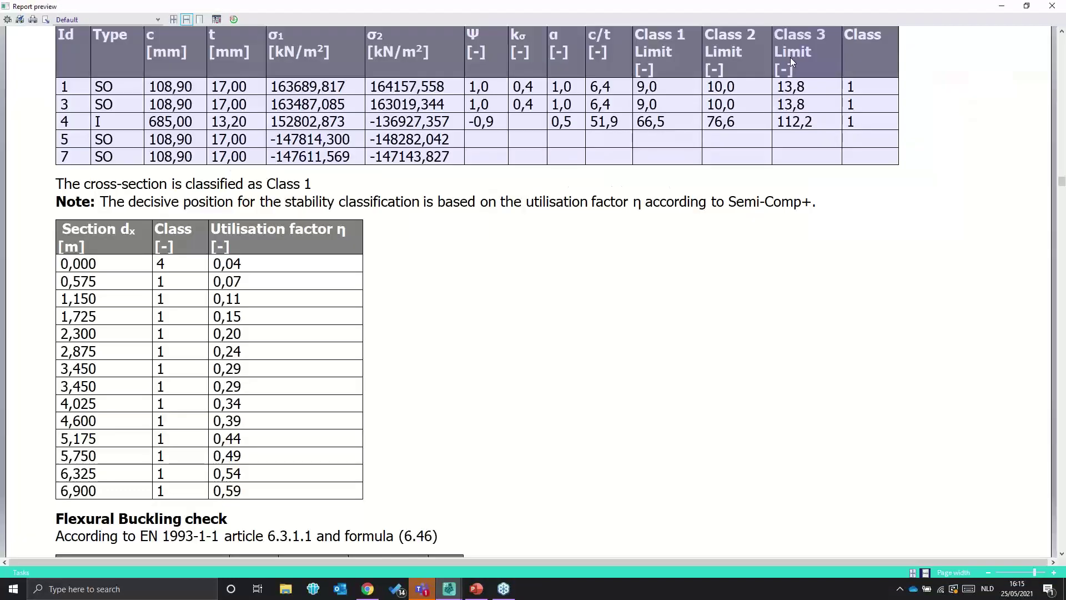
Compare the class and utilisation factor η of each section with the decisive stability classification in the report
{"action": "scroll", "coordinate": [366, 314], "scroll_direction": "down", "scroll_amount": 2}
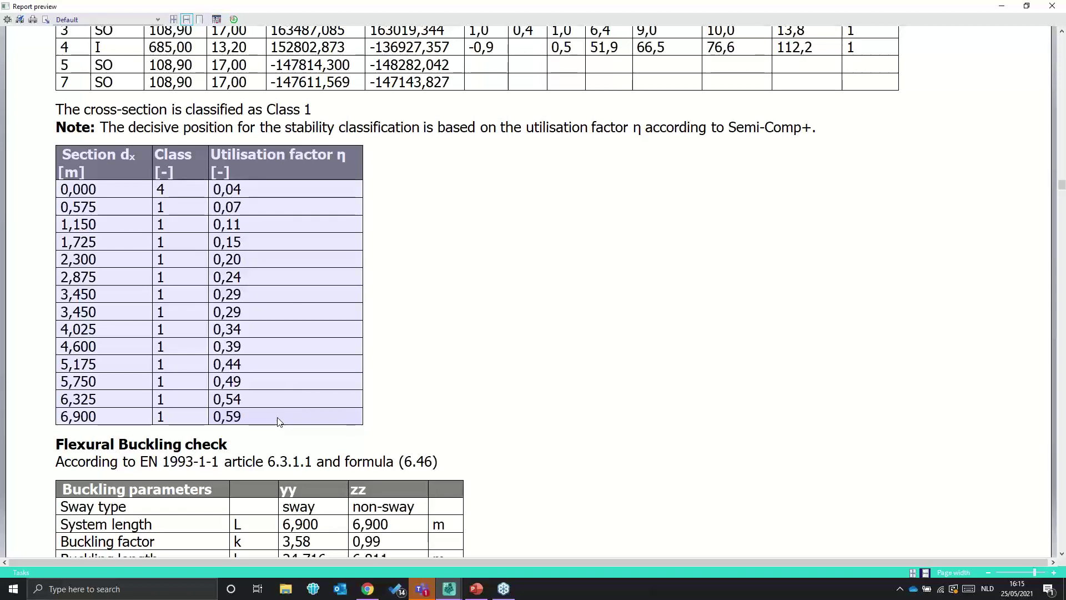
{"action": "scroll", "coordinate": [279, 422], "scroll_direction": "down", "scroll_amount": 1}
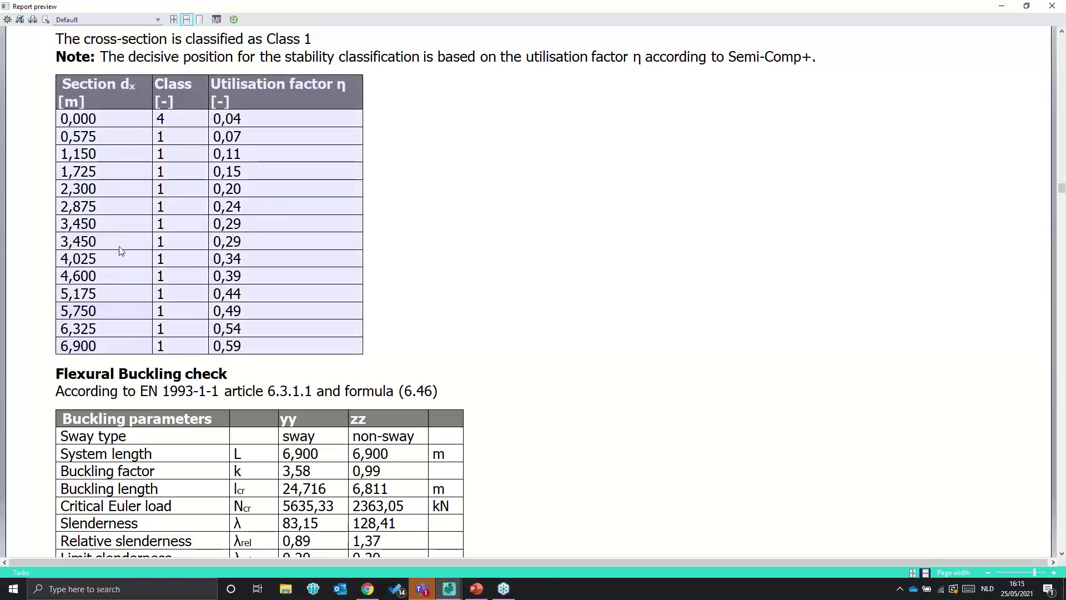
{"action": "scroll", "coordinate": [214, 205], "scroll_direction": "up", "scroll_amount": 1}
{"action": "scroll", "coordinate": [214, 206], "scroll_direction": "up", "scroll_amount": 3}
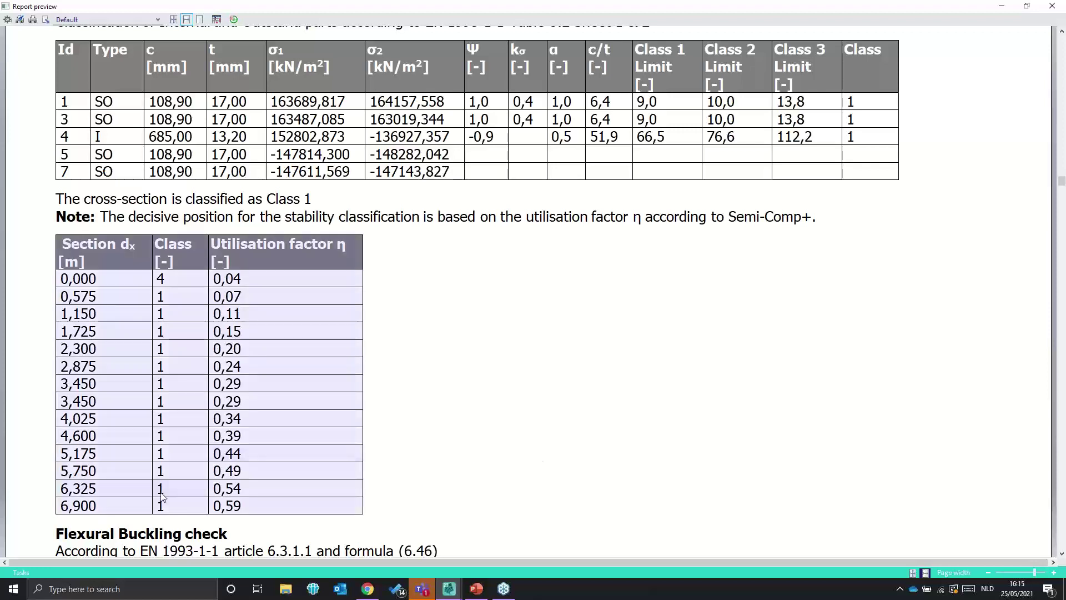
{"action": "scroll", "coordinate": [202, 520], "scroll_direction": "up", "scroll_amount": 5}
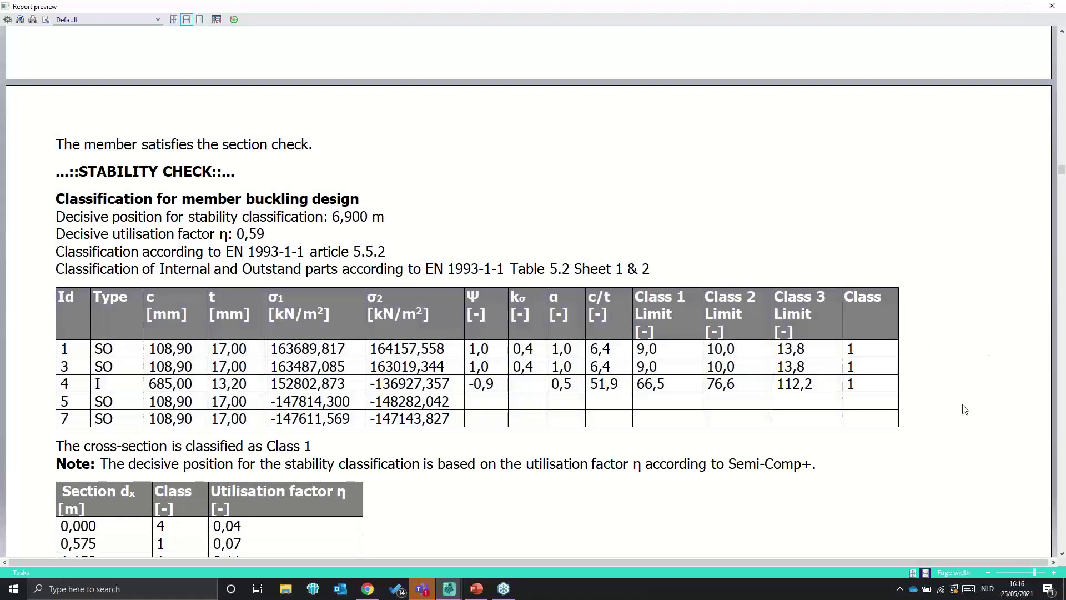
Look through the flexural buckling, lateral torsional buckling and combined stability checks of B28, and close the report preview
{"action": "scroll", "coordinate": [916, 389], "scroll_direction": "down", "scroll_amount": 13}
{"action": "scroll", "coordinate": [923, 392], "scroll_direction": "down", "scroll_amount": 2}
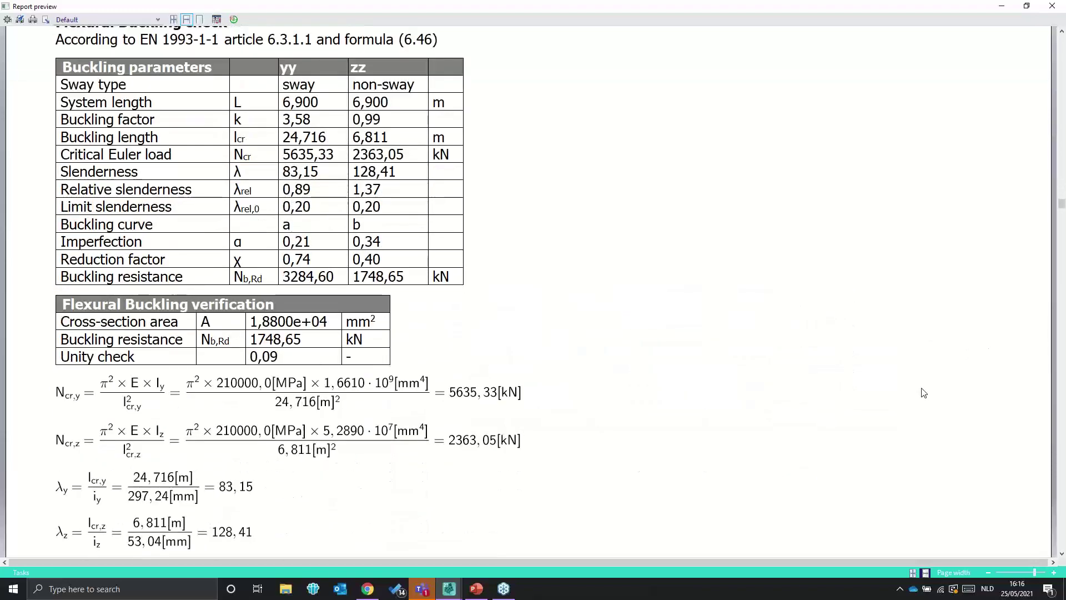
{"action": "scroll", "coordinate": [924, 393], "scroll_direction": "down", "scroll_amount": 20}
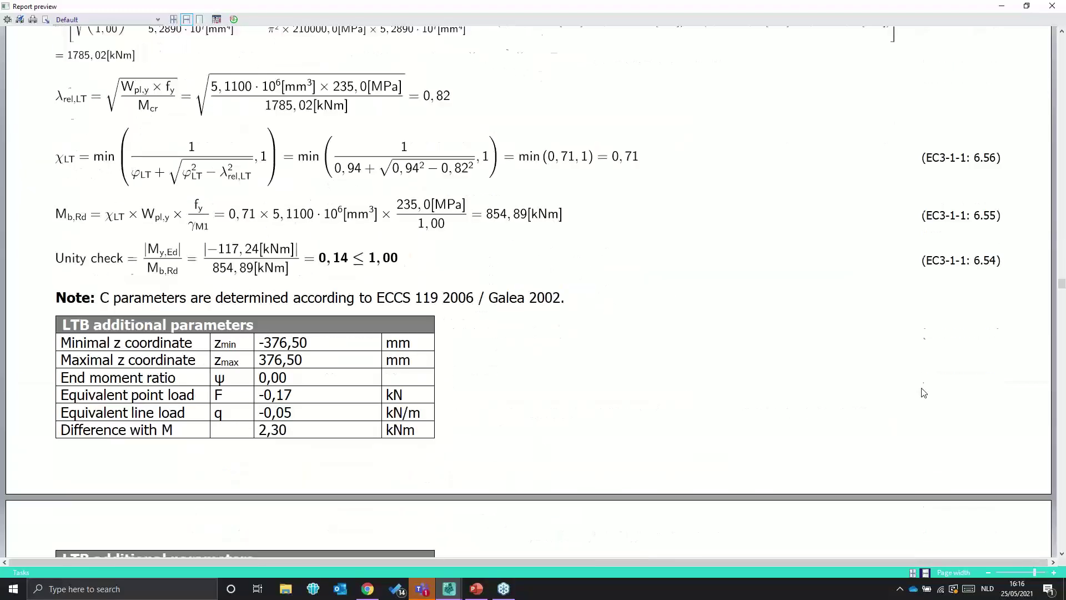
{"action": "scroll", "coordinate": [924, 393], "scroll_direction": "down", "scroll_amount": 20}
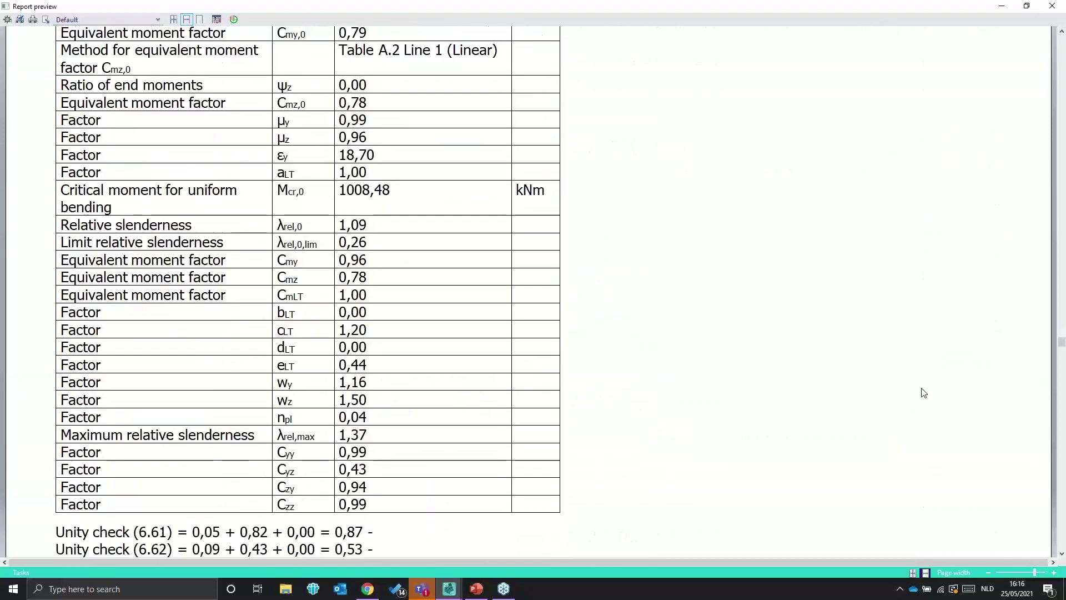
{"action": "scroll", "coordinate": [923, 392], "scroll_direction": "down", "scroll_amount": 6}
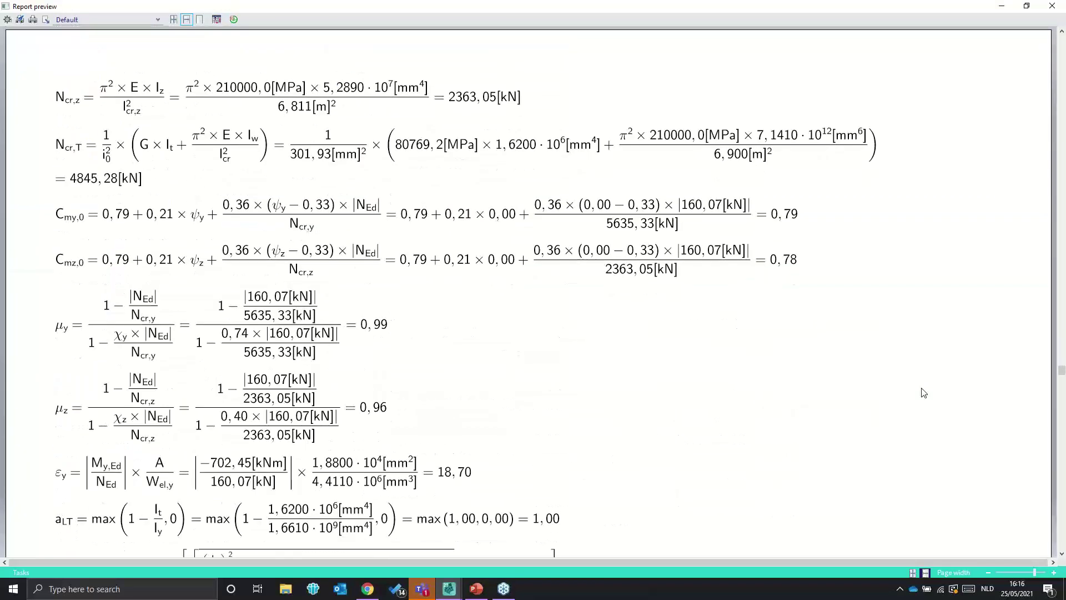
{"action": "left_click", "coordinate": [1047, 10]}
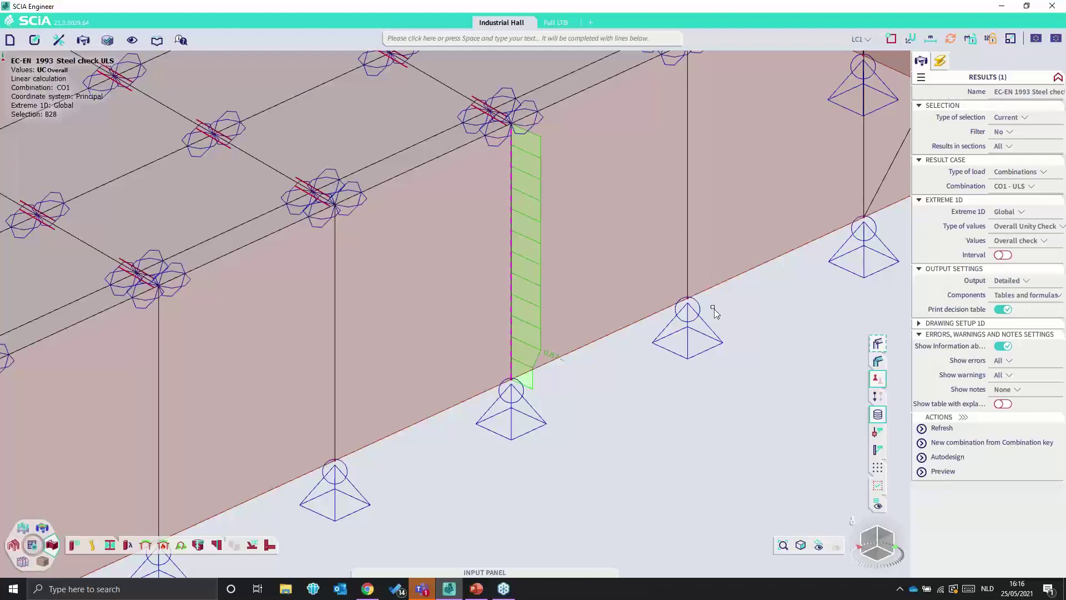
Read the explanation of the stability classification method in the steel member check setup, and close the setup
{"action": "left_click", "coordinate": [73, 545]}
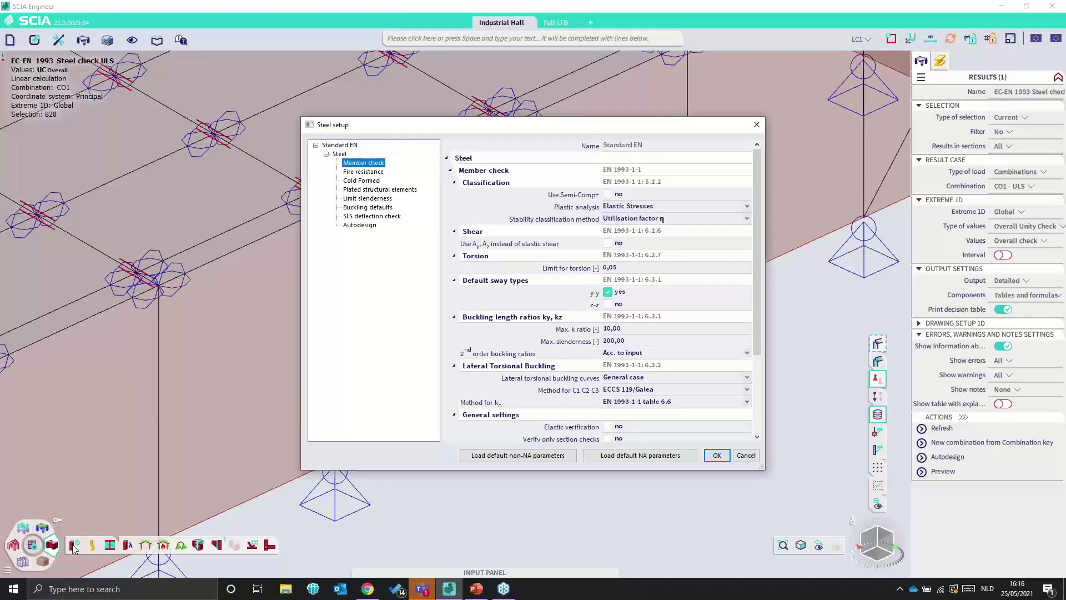
{"action": "left_click", "coordinate": [567, 221]}
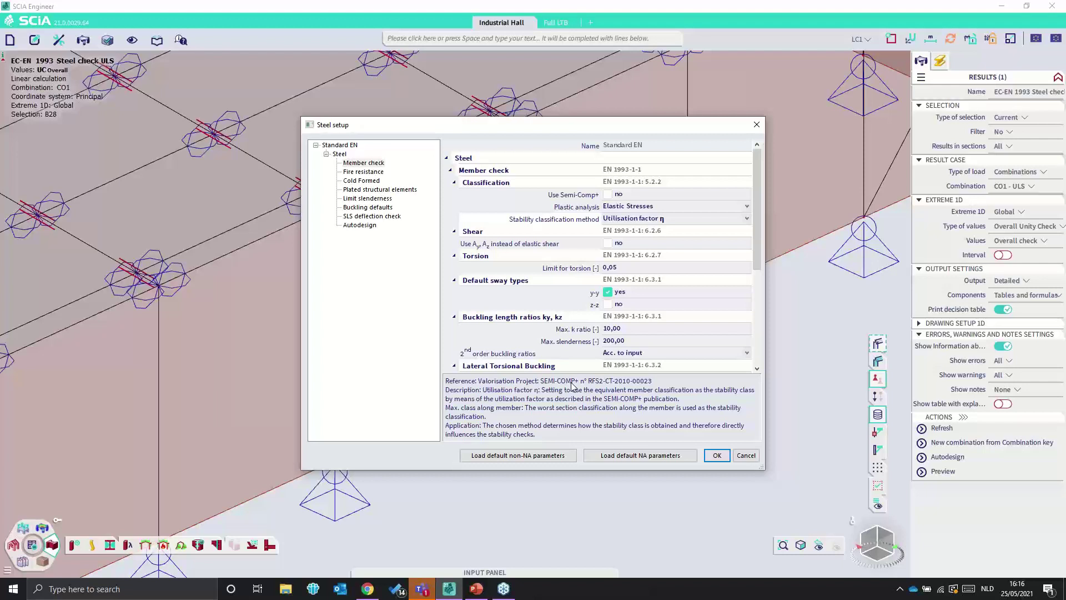
{"action": "left_click", "coordinate": [756, 124]}
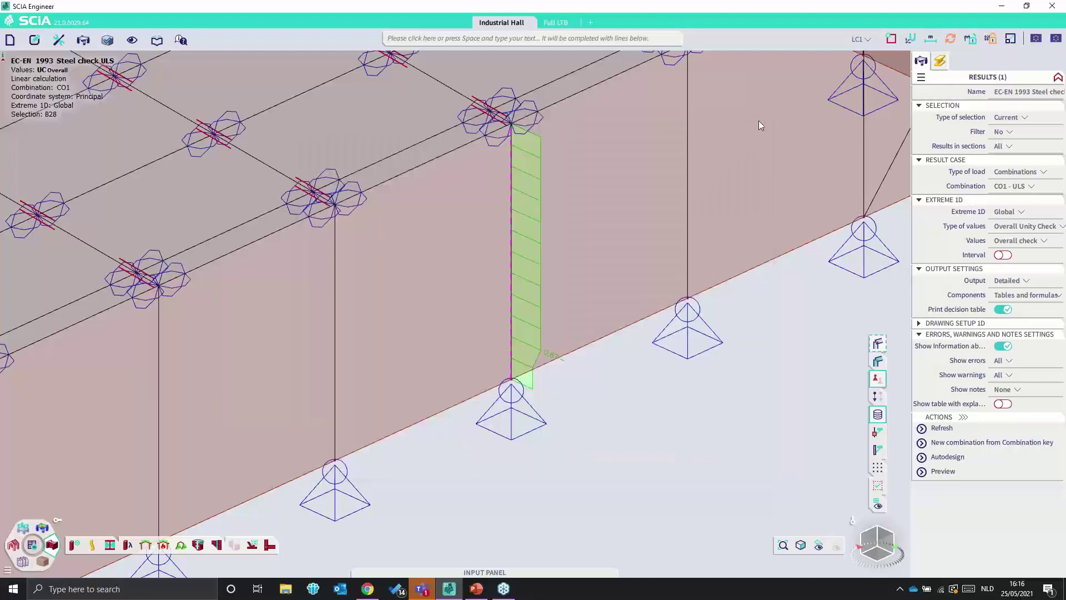
Switch to the Full LTB project and add a fully restrained LTB restraint at position +z on beam B1
{"action": "left_click", "coordinate": [552, 23]}
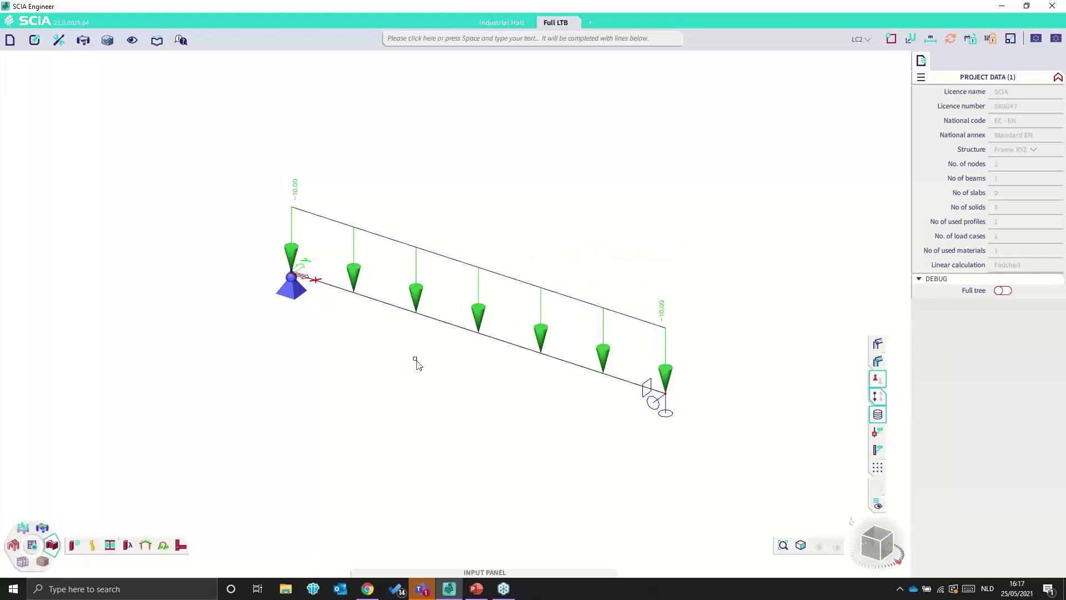
{"action": "mouse_move", "coordinate": [486, 570]}
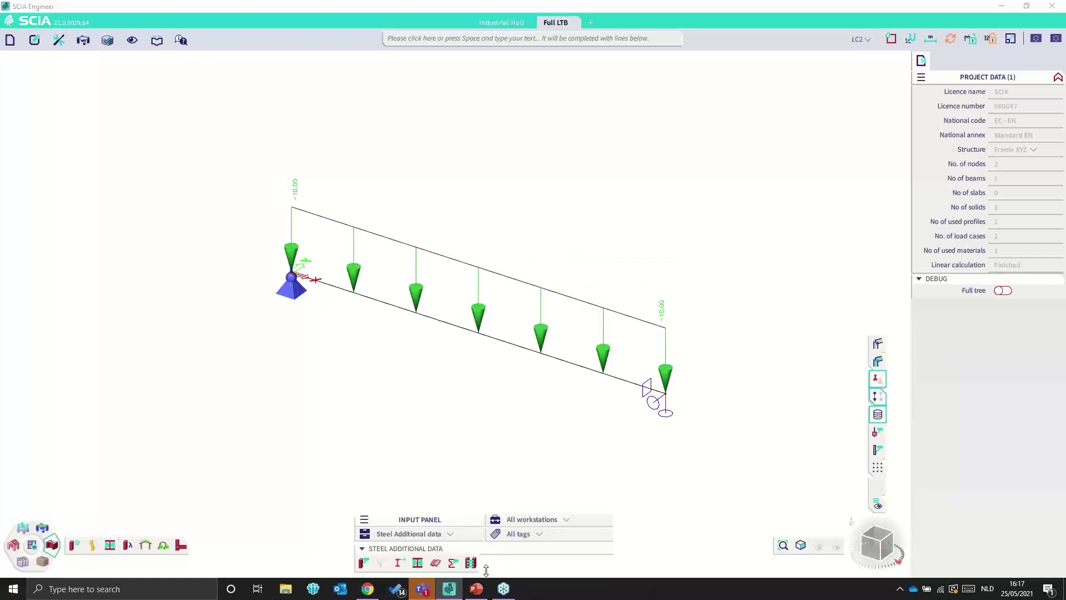
{"action": "left_click", "coordinate": [399, 564]}
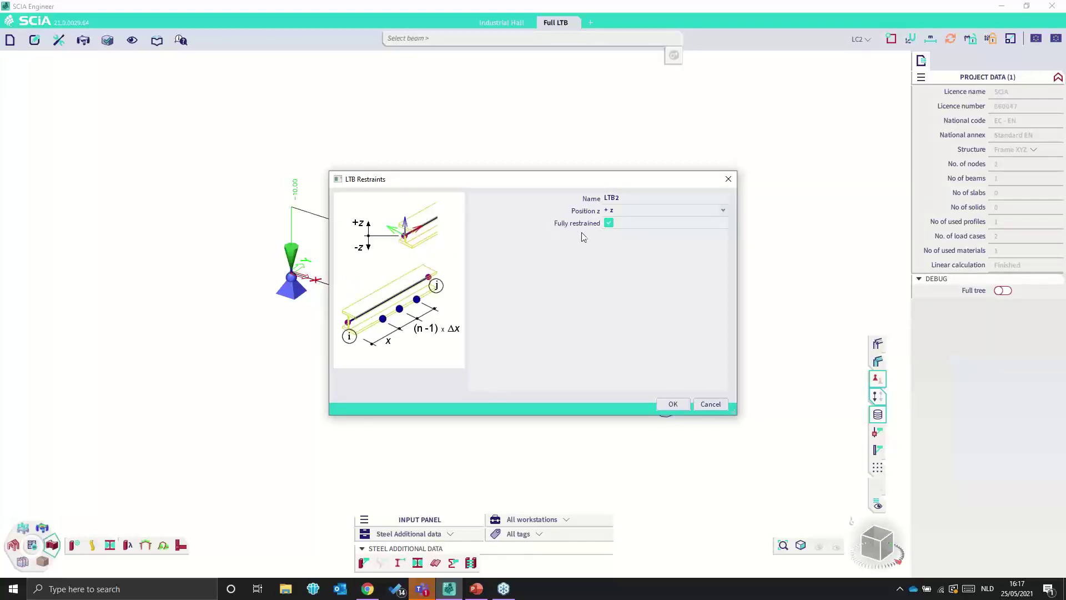
{"action": "left_click", "coordinate": [608, 223]}
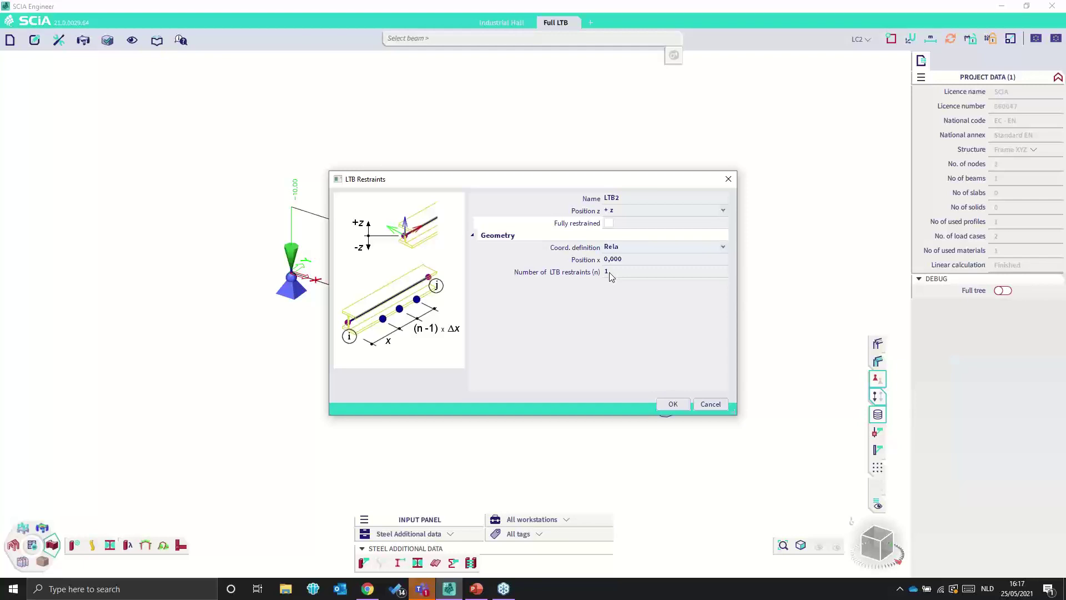
{"action": "left_click", "coordinate": [609, 223]}
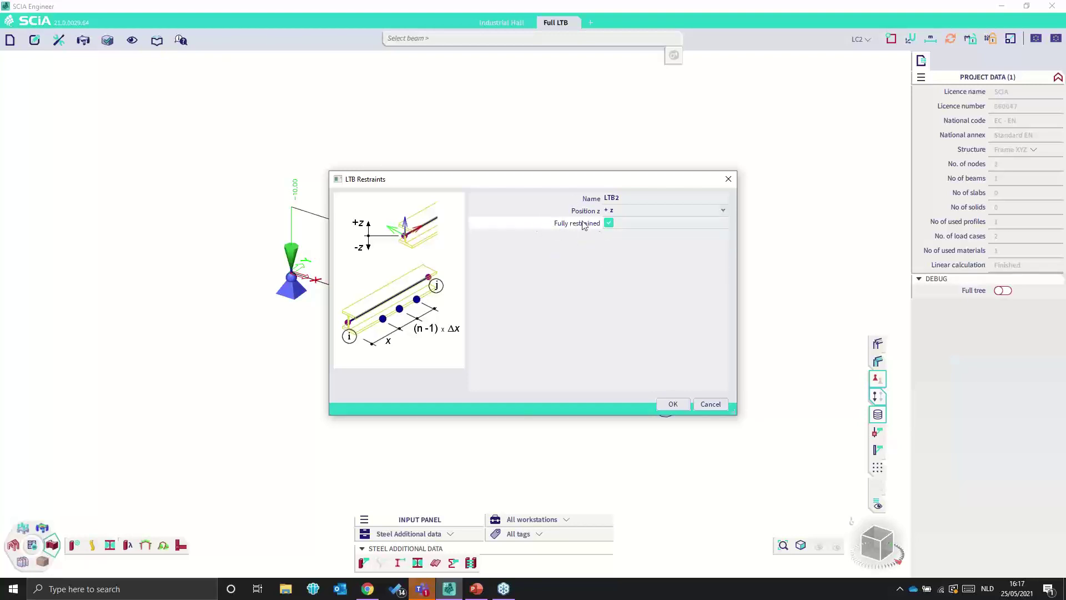
{"action": "left_click", "coordinate": [678, 405]}
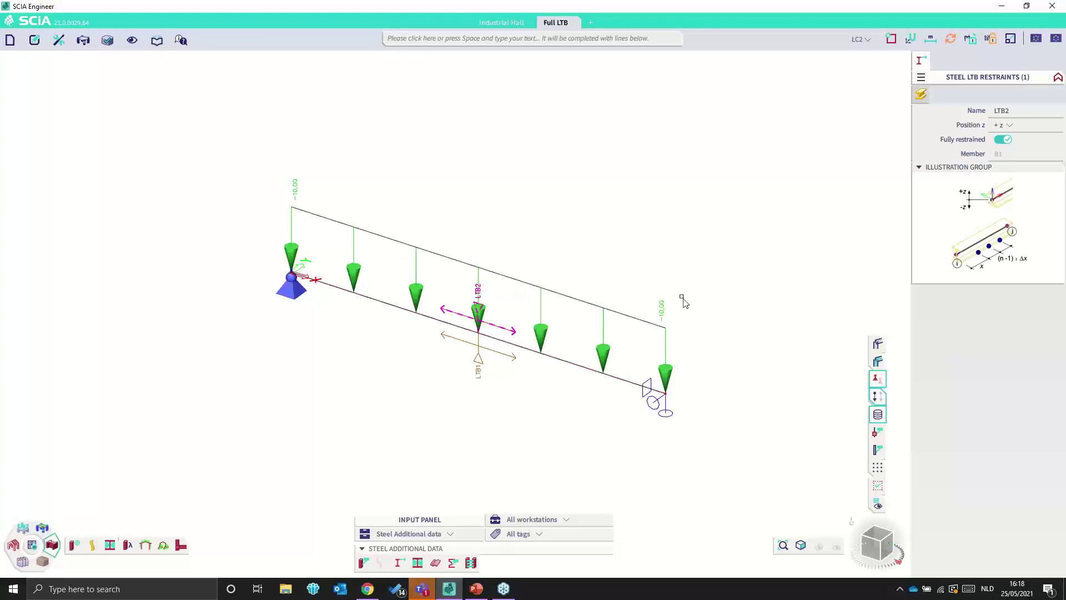
Try restraint LTB2 as 5 separate restraints for comparison, and return it to Fully restrained
{"action": "left_click", "coordinate": [999, 141]}
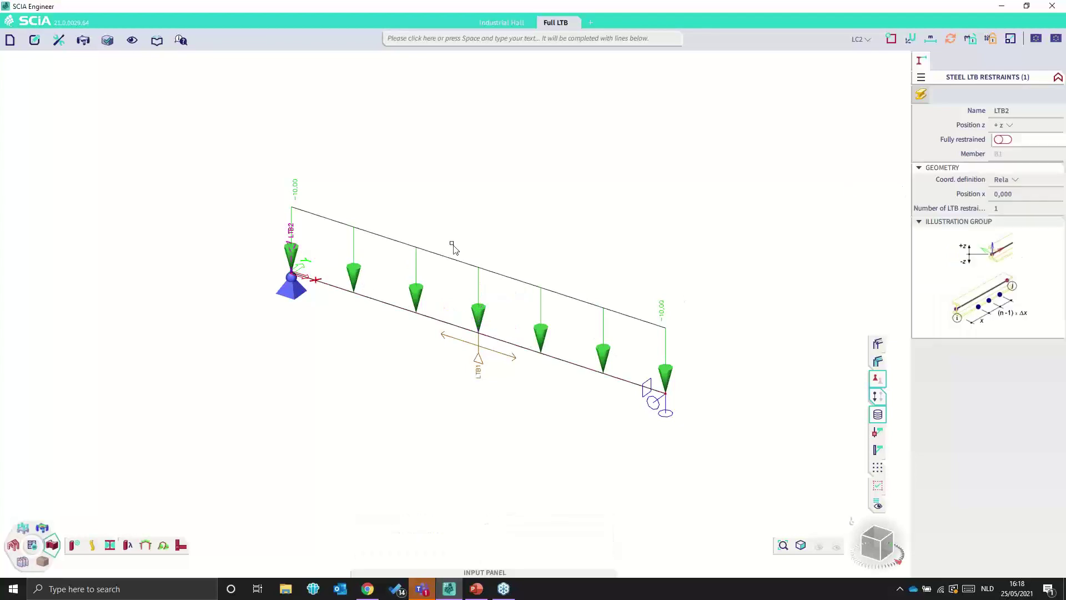
{"action": "left_click", "coordinate": [1019, 214]}
{"action": "type", "text": "5"}
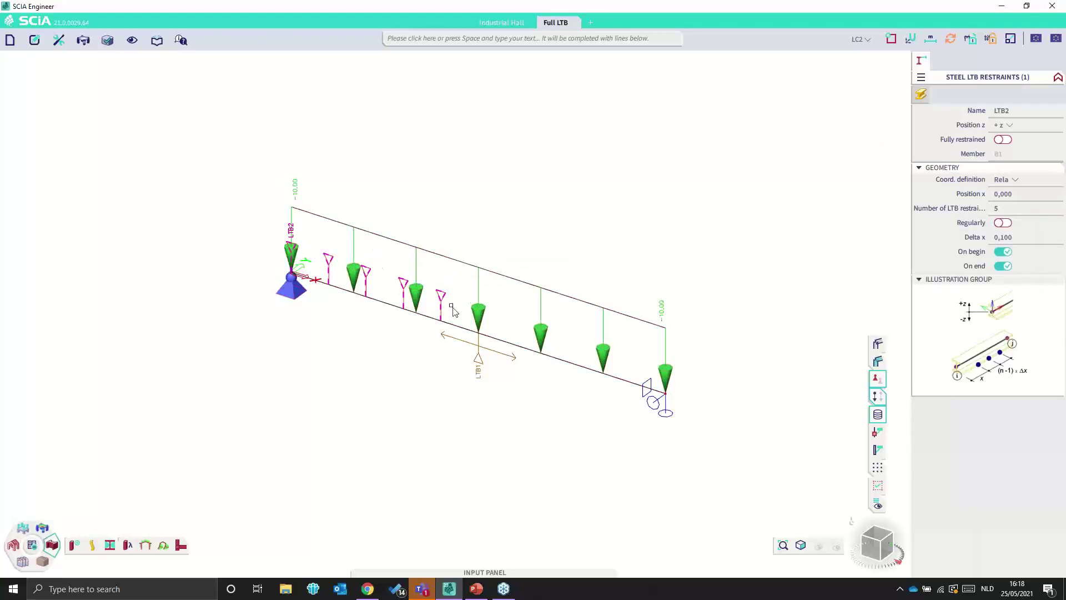
{"action": "left_click", "coordinate": [998, 142]}
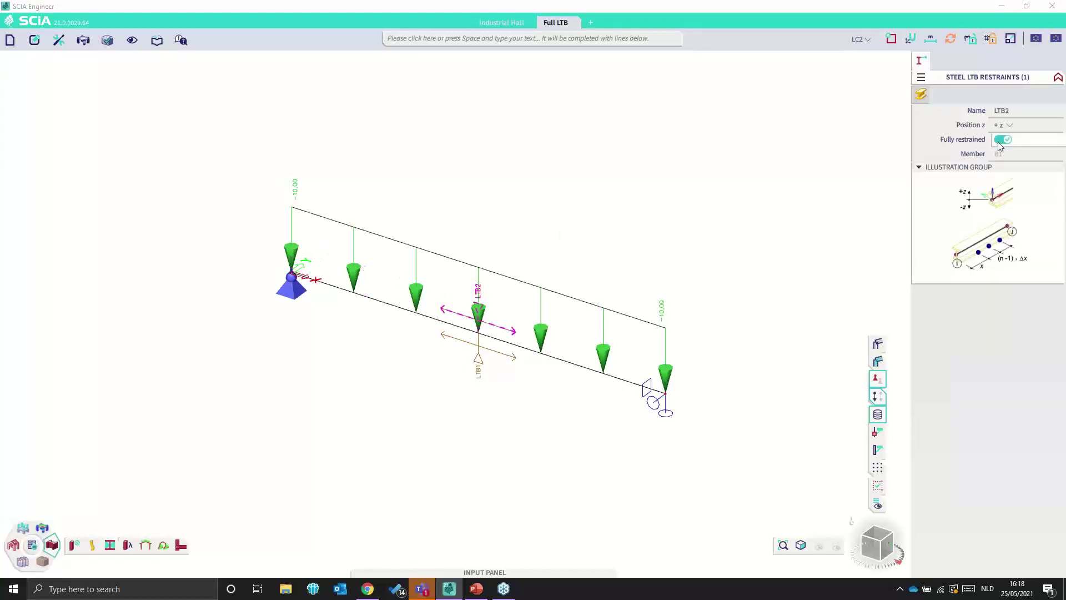
{"action": "left_click", "coordinate": [1000, 141]}
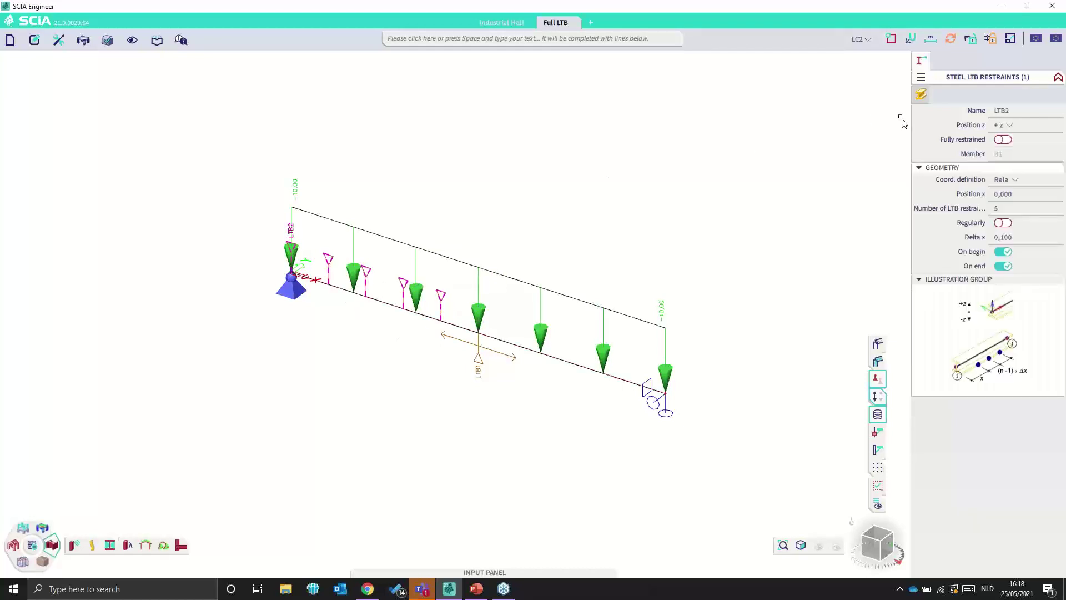
{"action": "left_click", "coordinate": [1007, 142]}
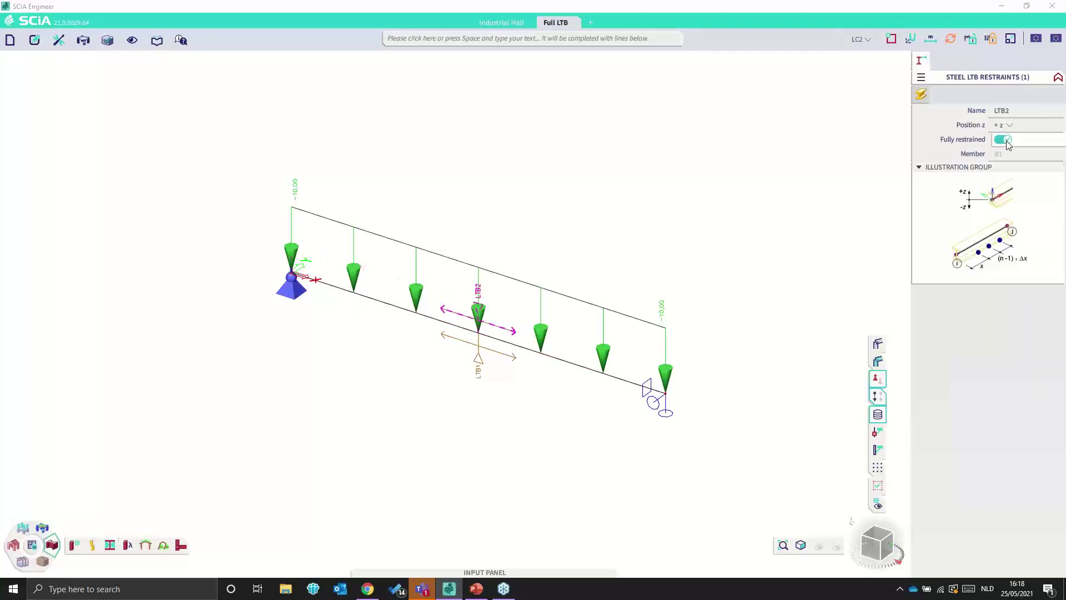
Try restraint LTB2 without full restraint, review its position z options keeping + z, and turn Fully restrained back on
{"action": "left_click", "coordinate": [1007, 142]}
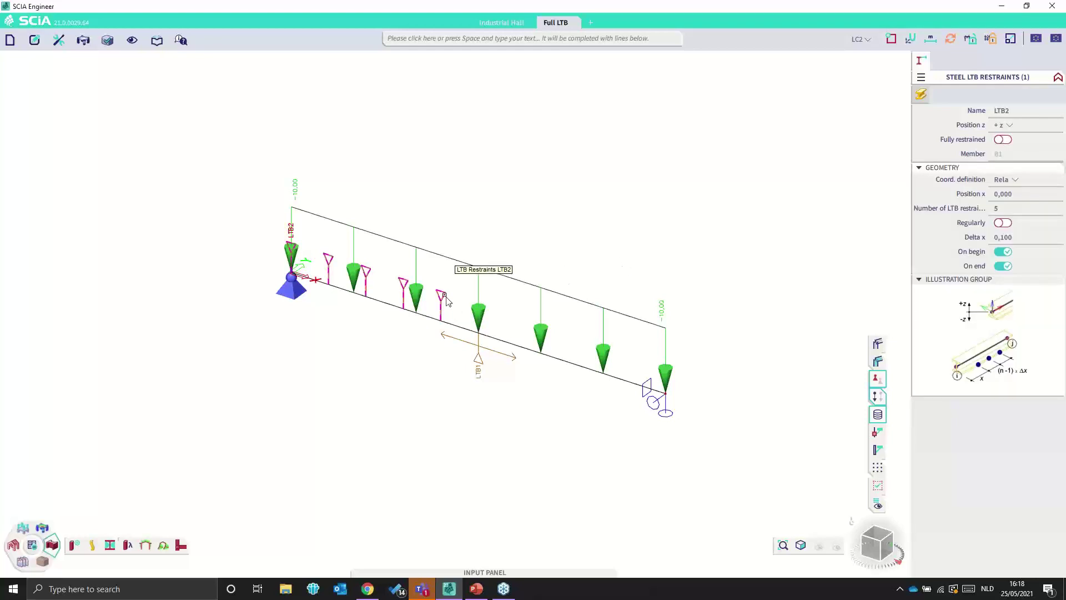
{"action": "left_click", "coordinate": [1005, 125]}
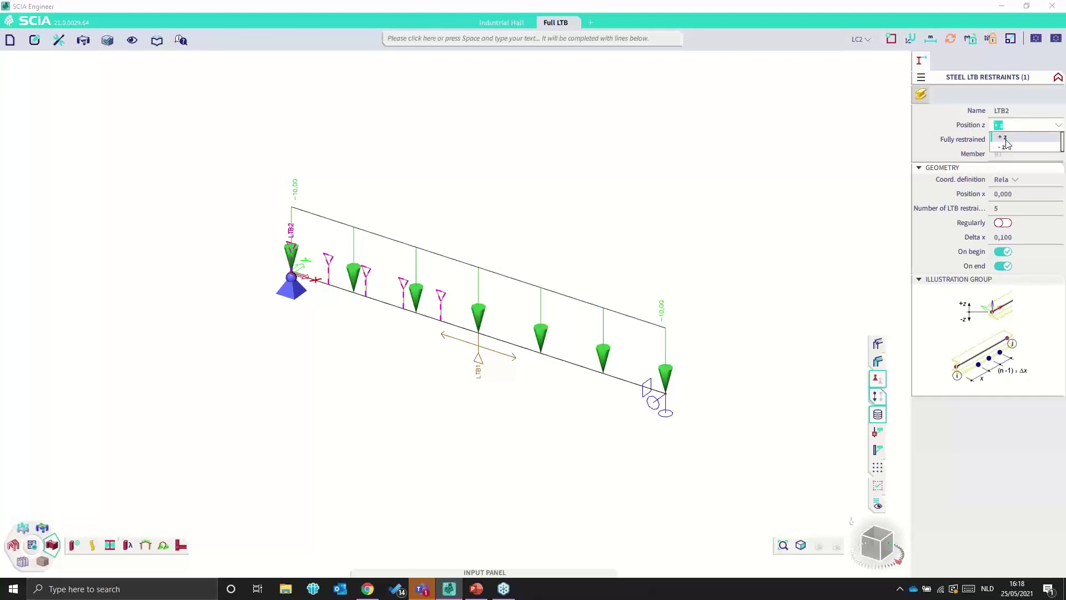
{"action": "left_click", "coordinate": [1003, 137]}
{"action": "left_click", "coordinate": [1002, 139]}
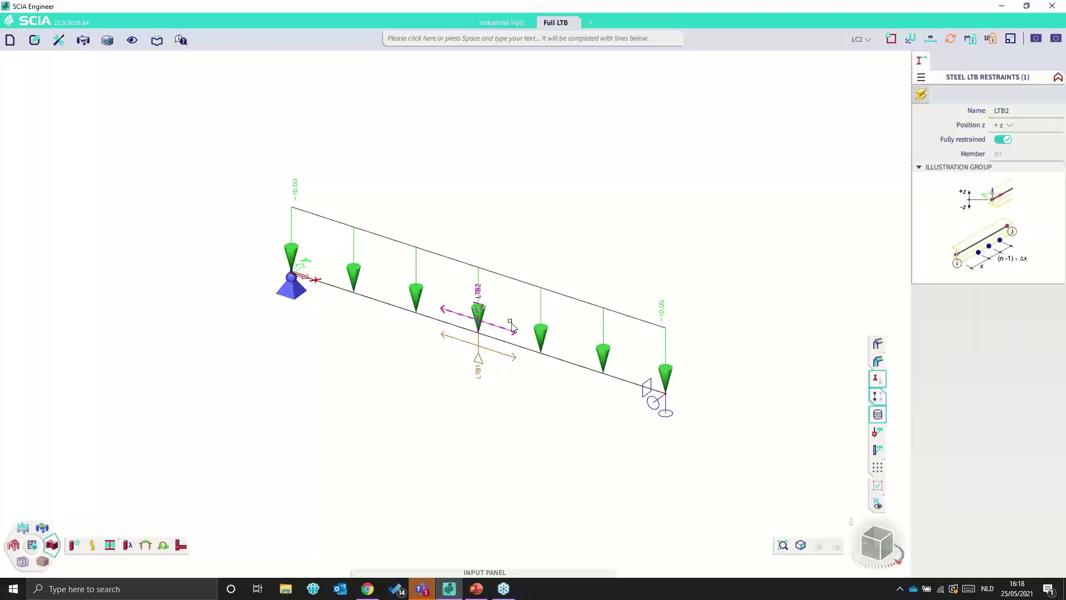
Delete the fully restrained LTB restraint LTB2 from beam B1
{"action": "key", "text": "Delete"}
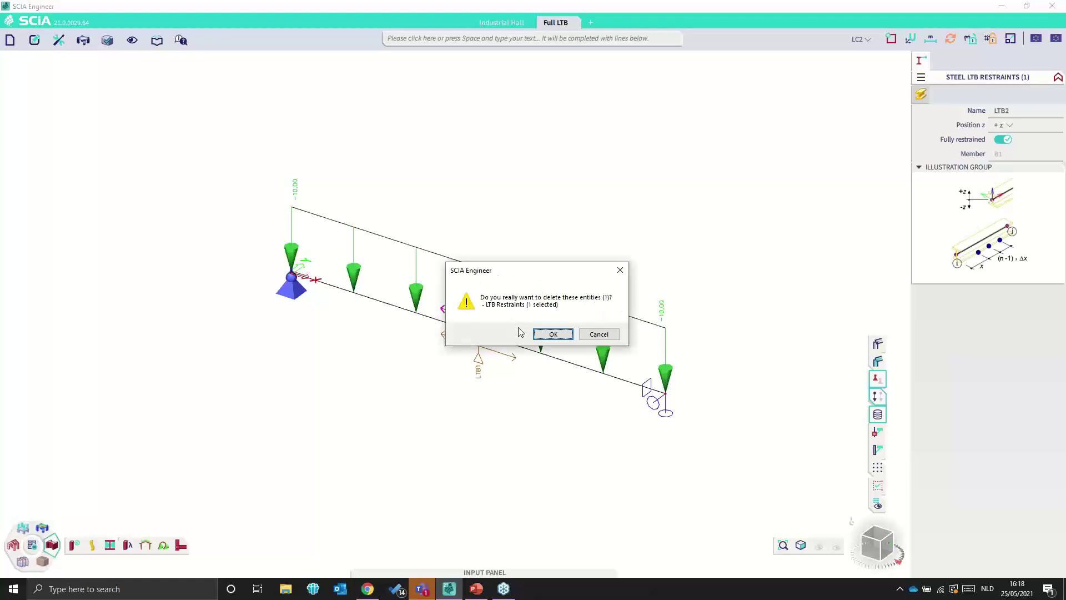
{"action": "left_click", "coordinate": [553, 335]}
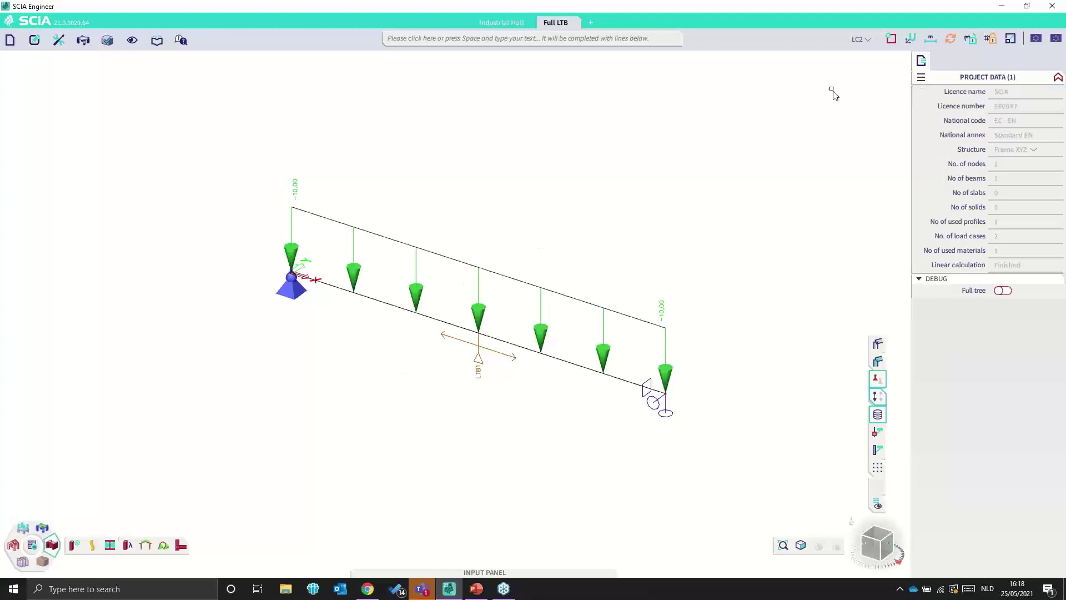
Compare the load directions against restraint LTB1 by activating load case LC1 - Up and returning to LC2 - Down
{"action": "left_click", "coordinate": [864, 40]}
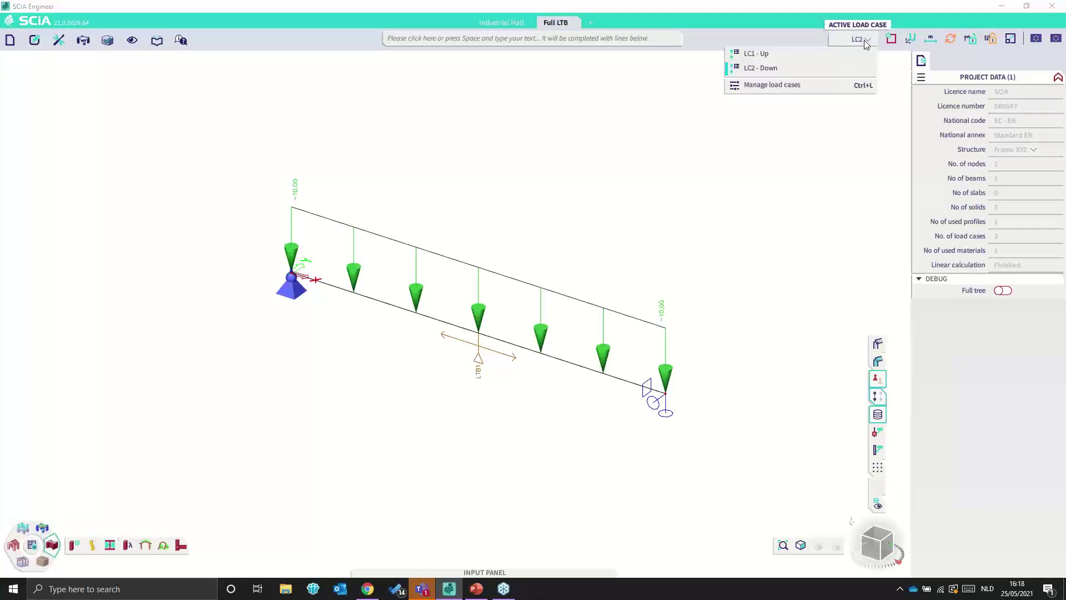
{"action": "left_click", "coordinate": [803, 55]}
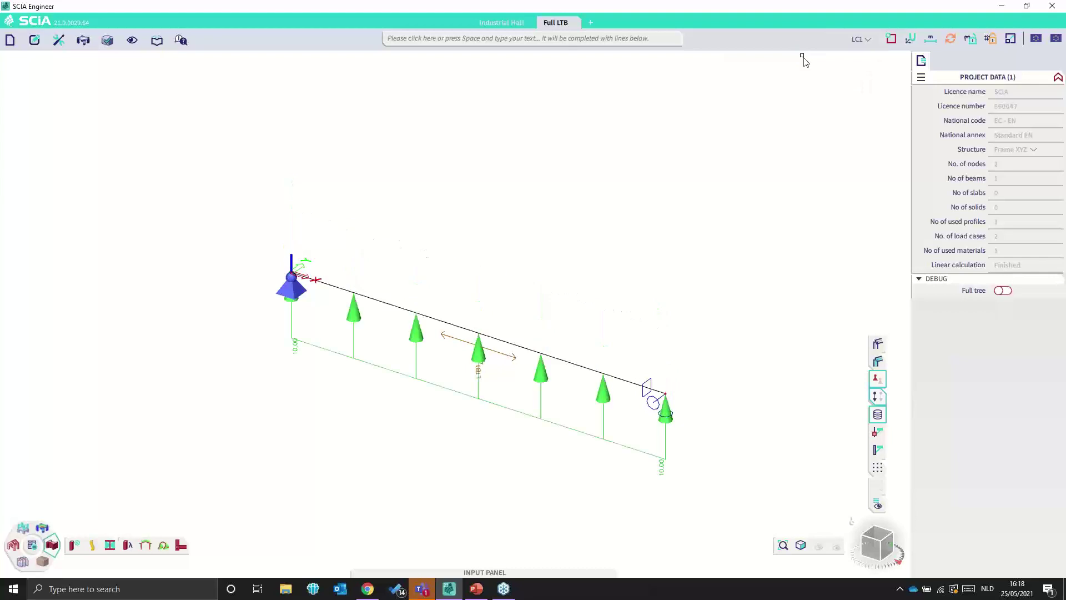
{"action": "left_click", "coordinate": [866, 39]}
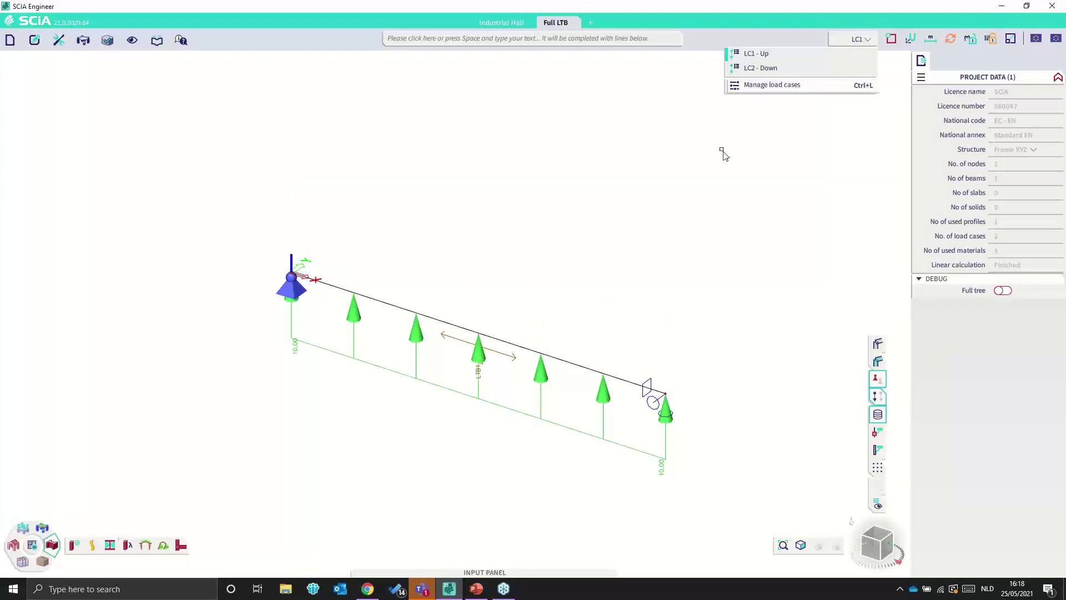
{"action": "left_click", "coordinate": [854, 40]}
{"action": "left_click", "coordinate": [515, 286]}
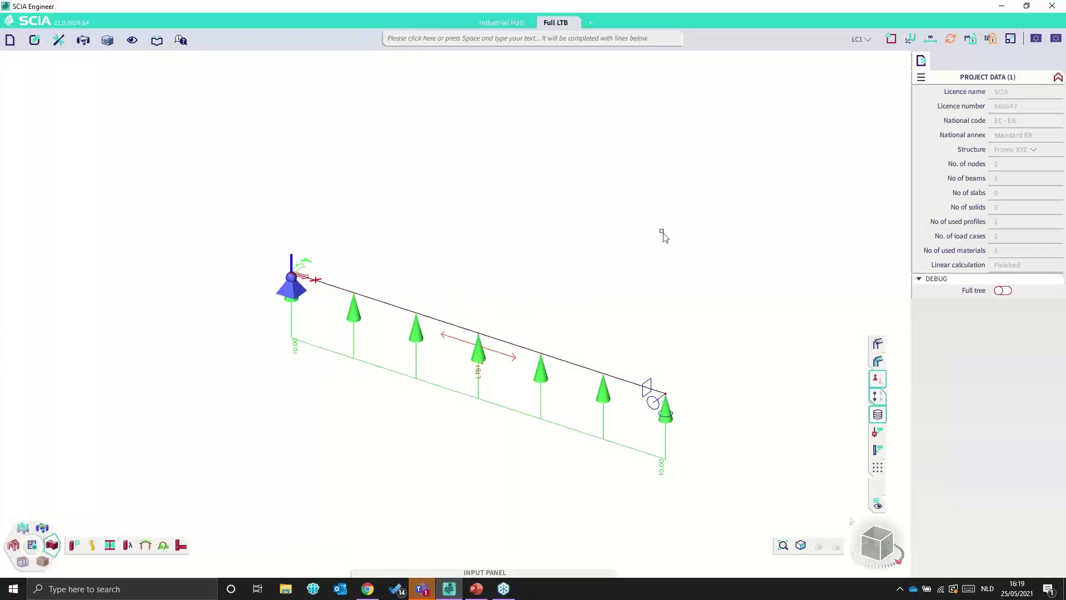
{"action": "left_click", "coordinate": [868, 39]}
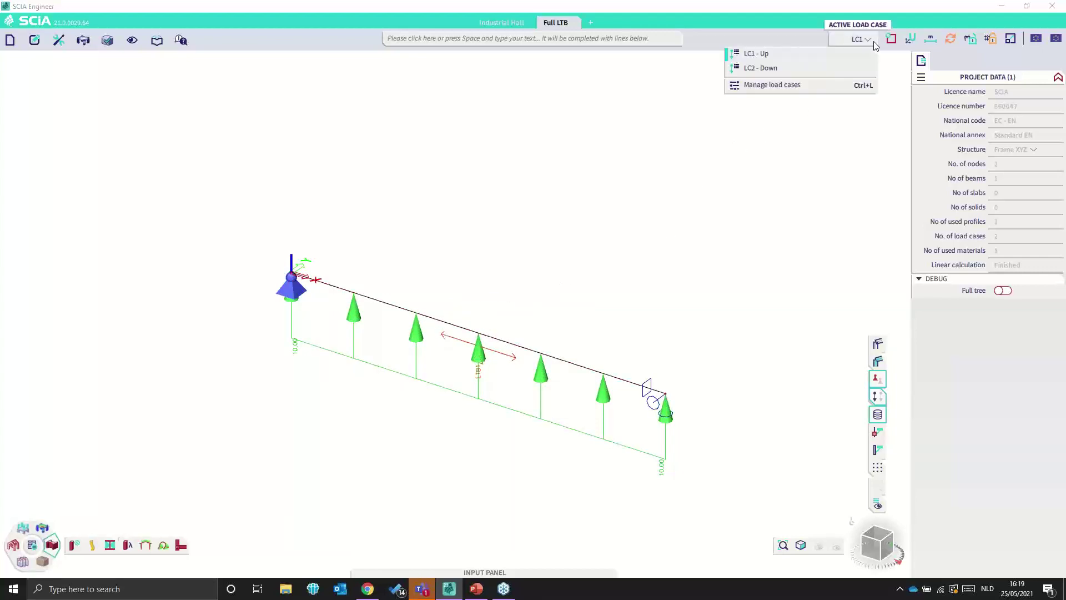
{"action": "left_click", "coordinate": [827, 67]}
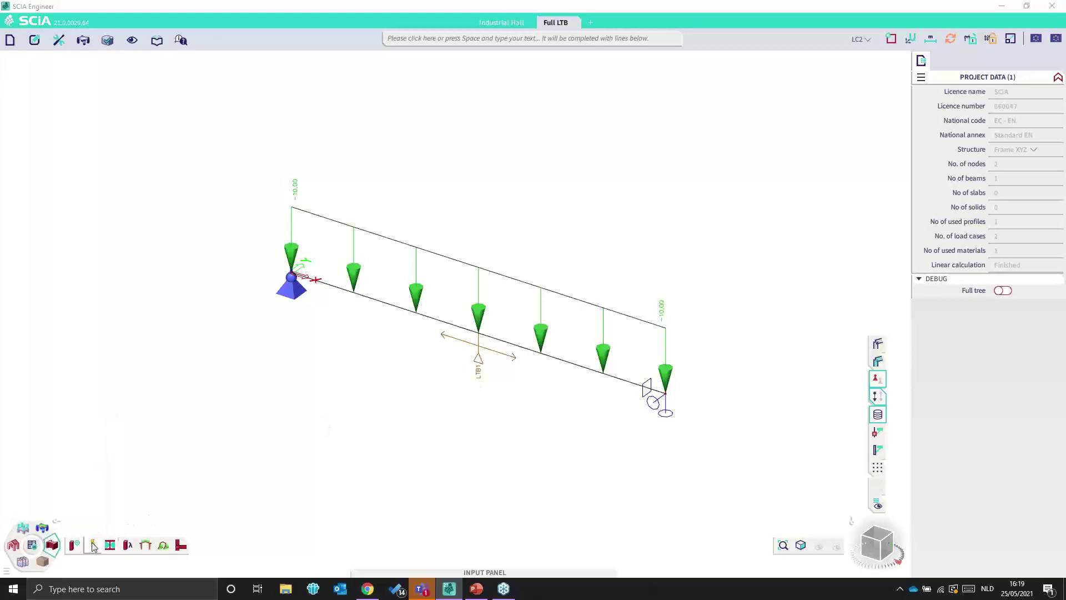
Run the EC-EN 1993 steel ULS check for LC1 - Up, with the same load case active in the view
{"action": "left_click", "coordinate": [146, 546]}
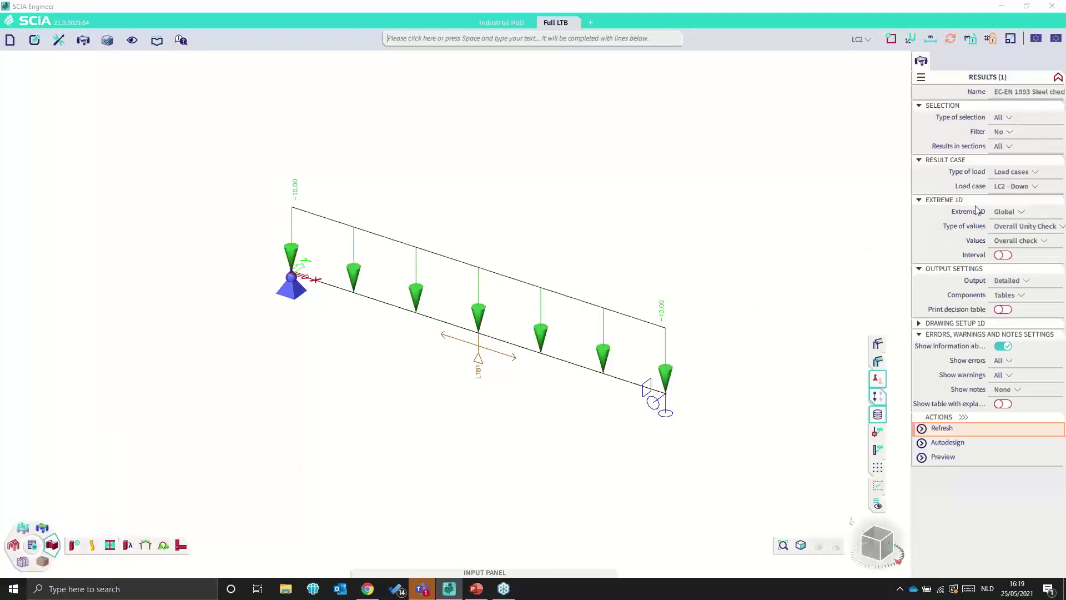
{"action": "left_click", "coordinate": [1019, 186]}
{"action": "left_click", "coordinate": [1022, 196]}
{"action": "left_click", "coordinate": [866, 39]}
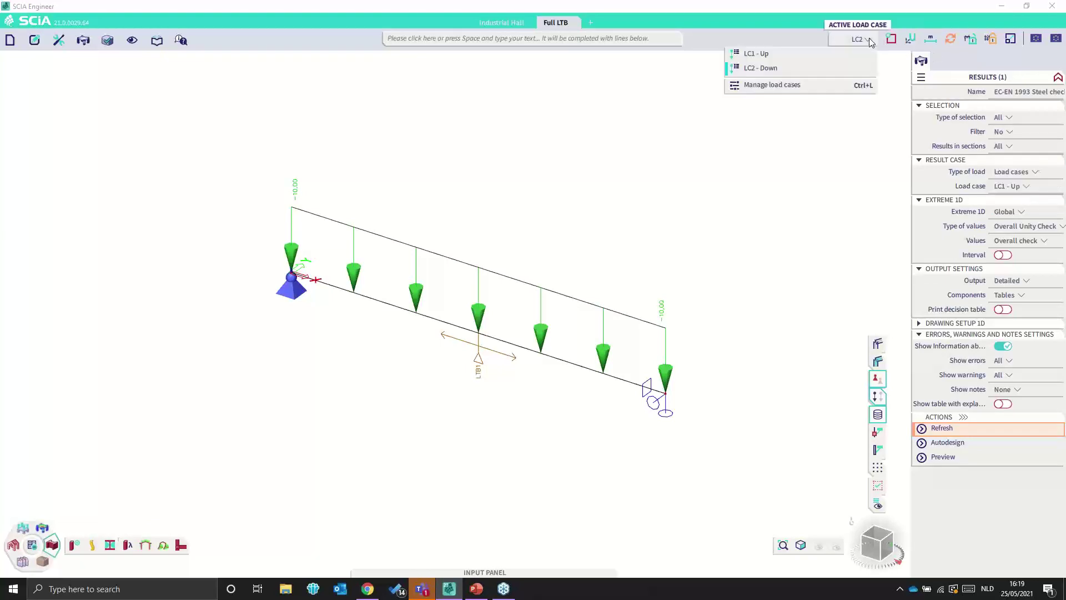
{"action": "left_click", "coordinate": [832, 55]}
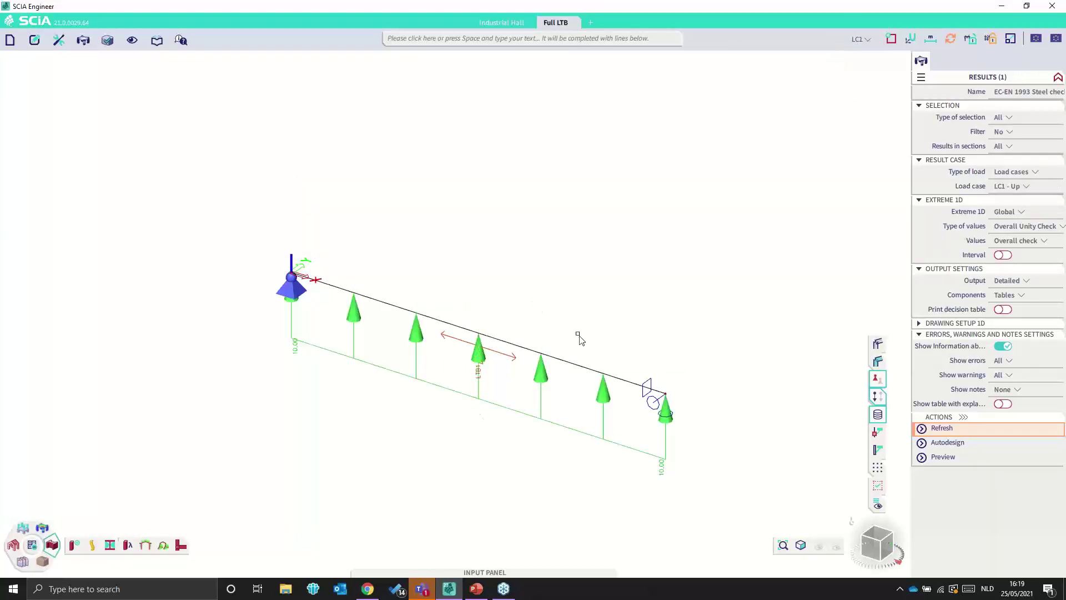
{"action": "left_click", "coordinate": [947, 429]}
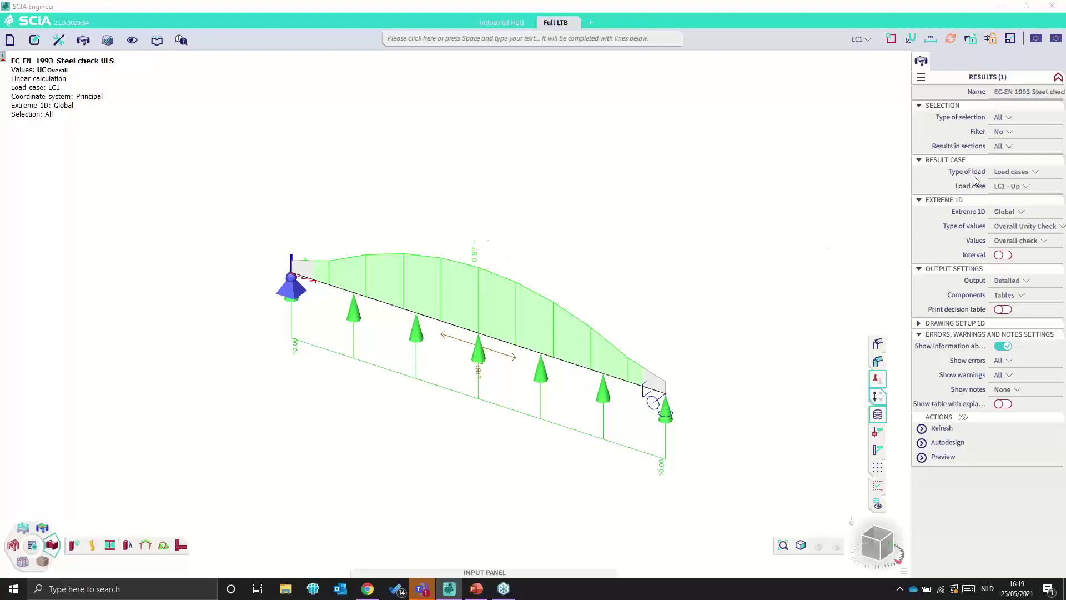
Switch both the steel check and the active load case to LC2 - Down, and refresh the unity check results
{"action": "left_click", "coordinate": [1016, 186]}
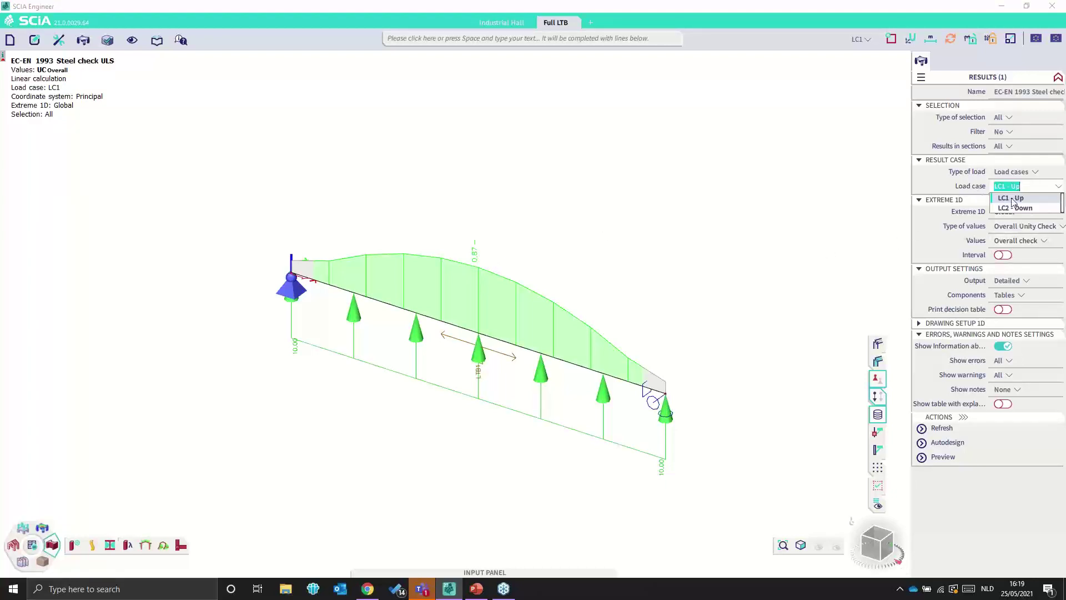
{"action": "left_click", "coordinate": [1012, 208]}
{"action": "left_click", "coordinate": [866, 40]}
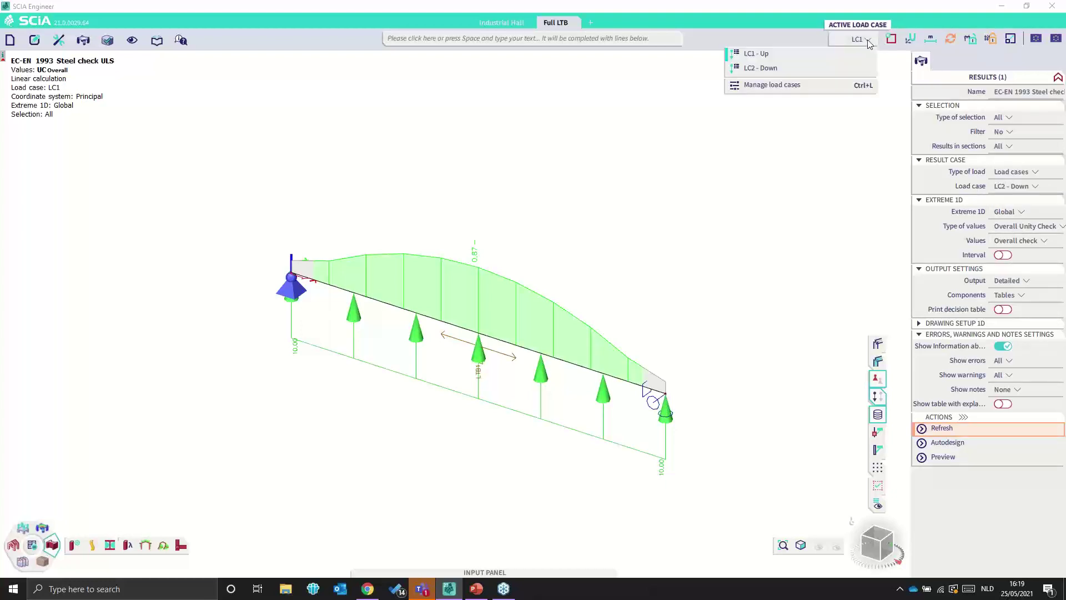
{"action": "left_click", "coordinate": [806, 68]}
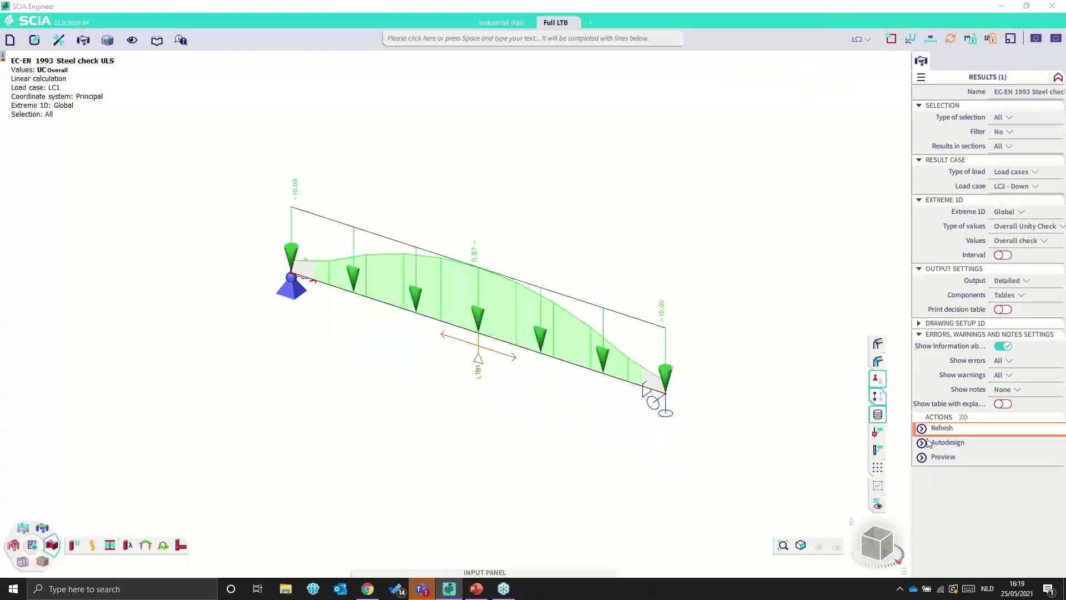
{"action": "left_click", "coordinate": [943, 433]}
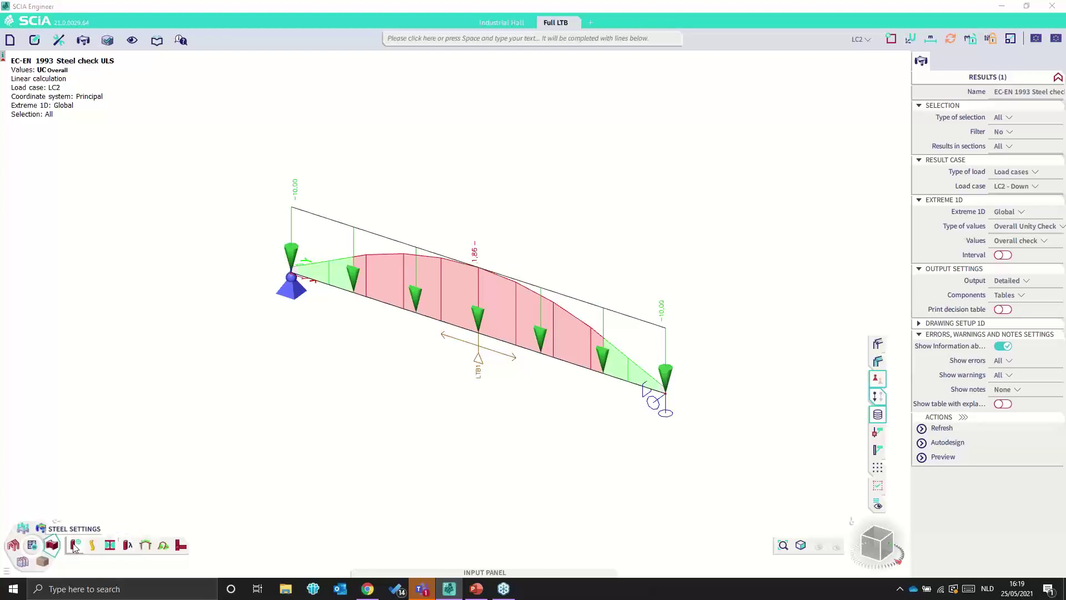
Add a fully restrained LTB restraint at position + z on beam B1, and refresh the steel check for LC2
{"action": "left_click", "coordinate": [554, 39]}
{"action": "type", "text": "Later"}
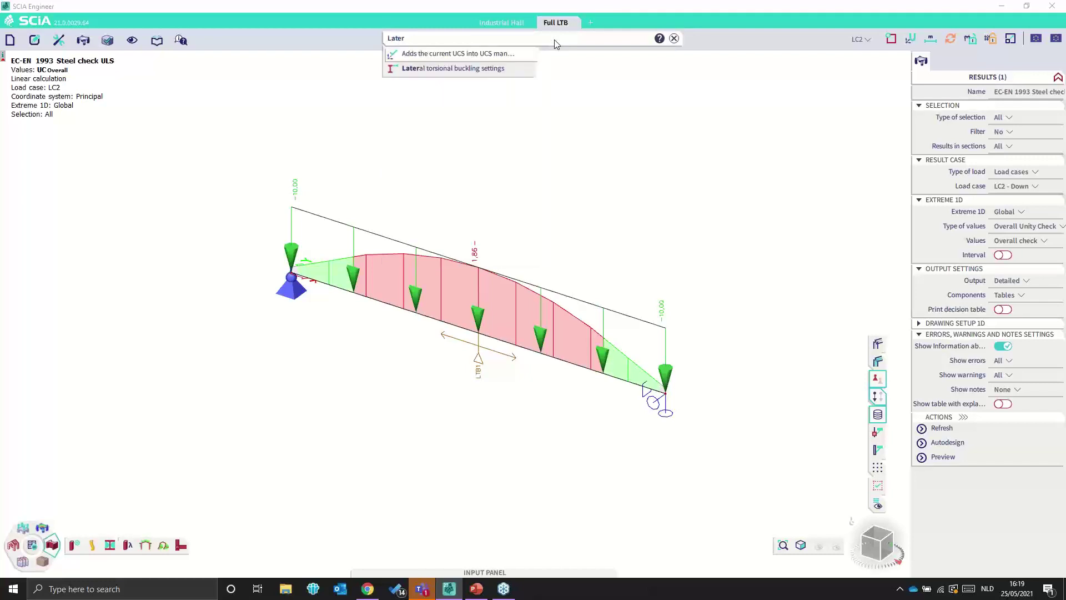
{"action": "left_click", "coordinate": [500, 70]}
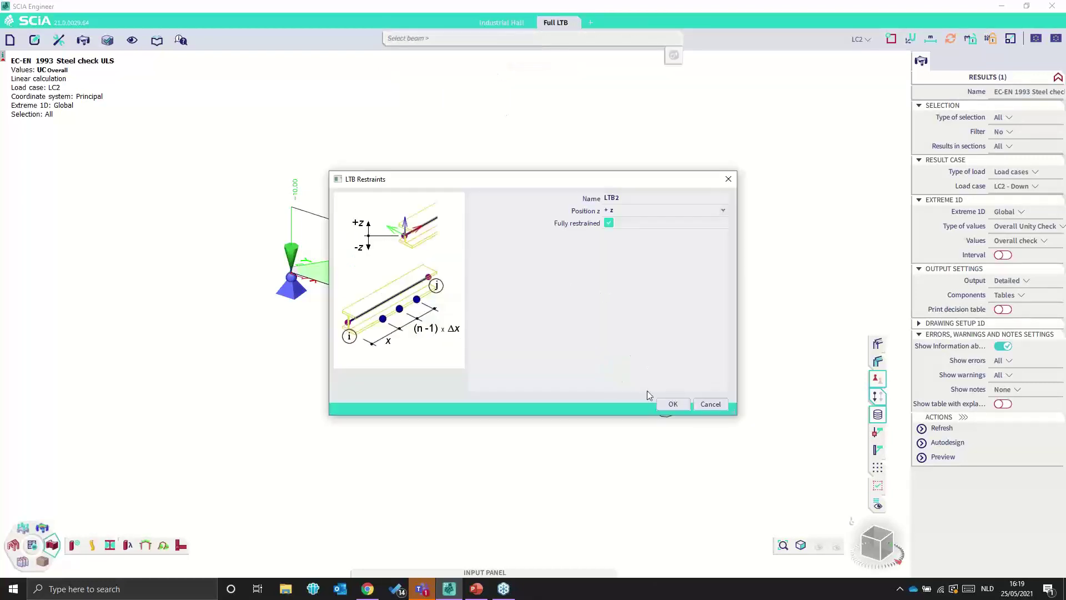
{"action": "left_click", "coordinate": [678, 408]}
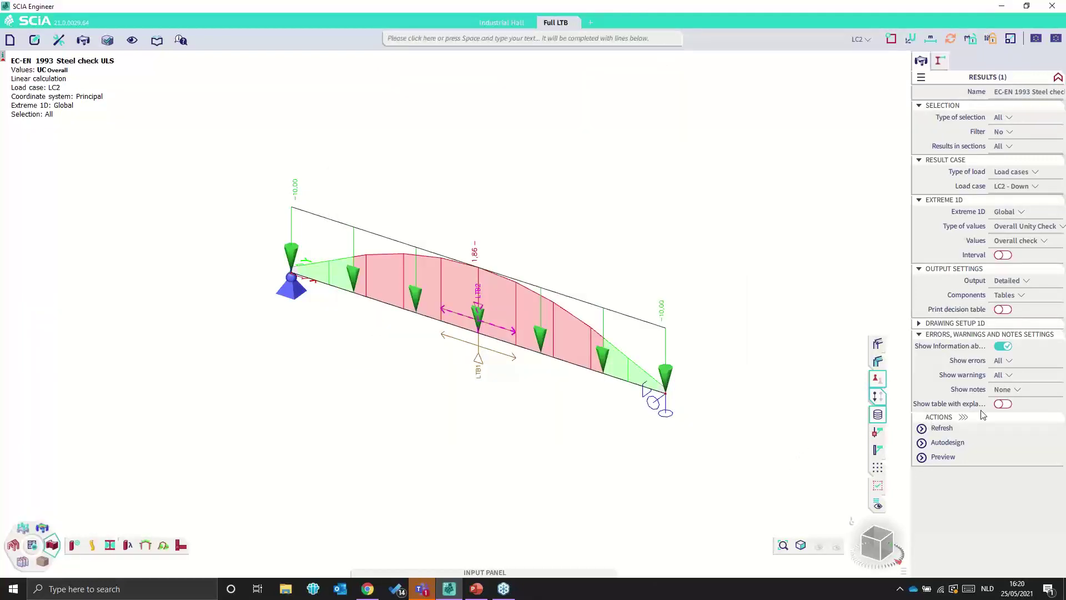
{"action": "left_click", "coordinate": [943, 428]}
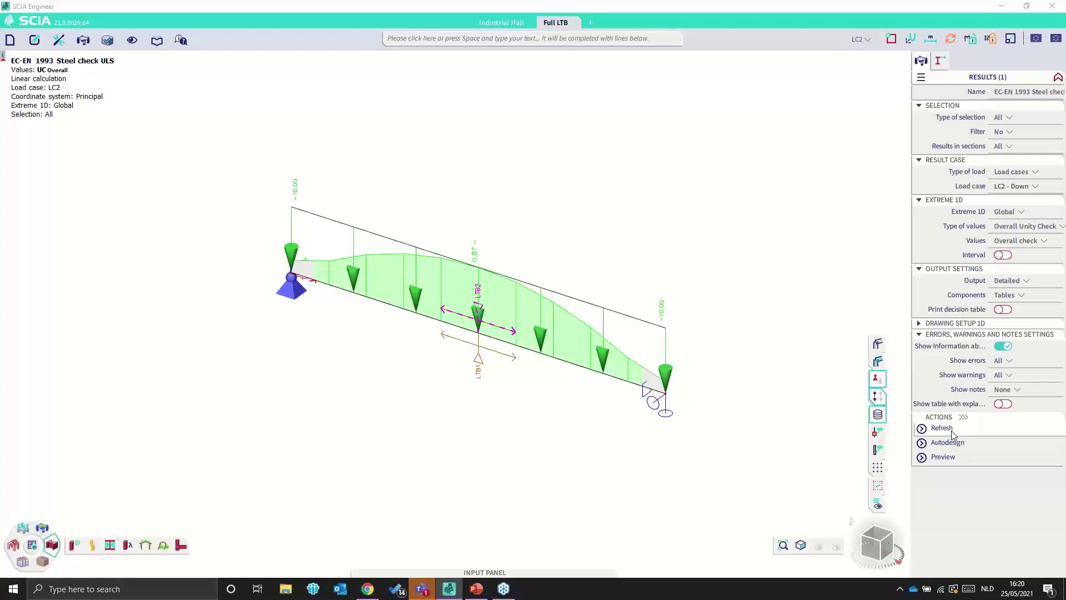
Open the detailed steel check report preview for beam B1 under LC2 and look through the section check
{"action": "left_click", "coordinate": [951, 463]}
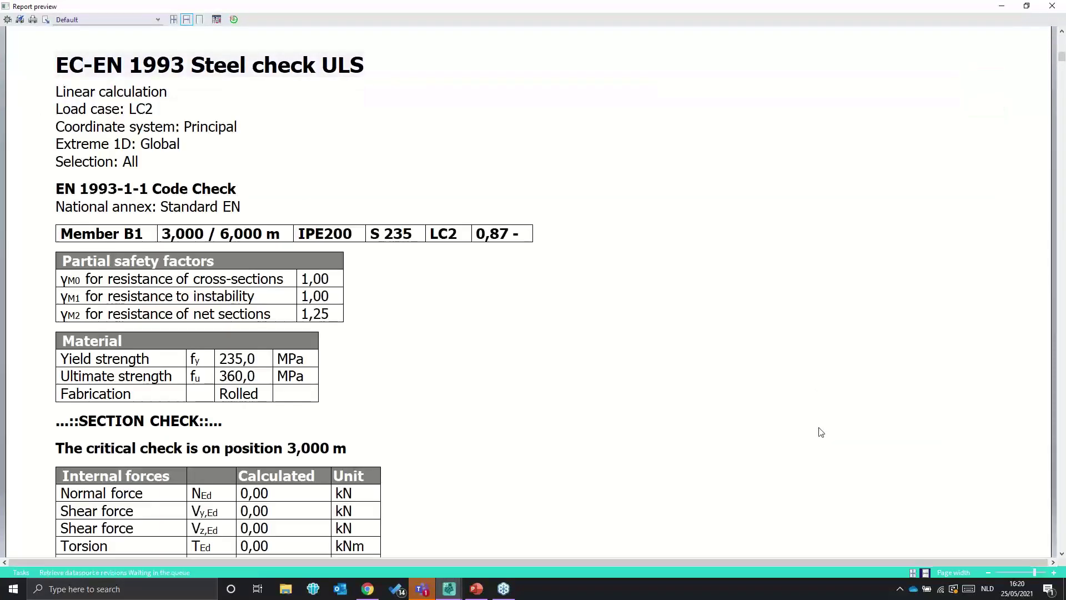
{"action": "scroll", "coordinate": [820, 432], "scroll_direction": "down", "scroll_amount": 15}
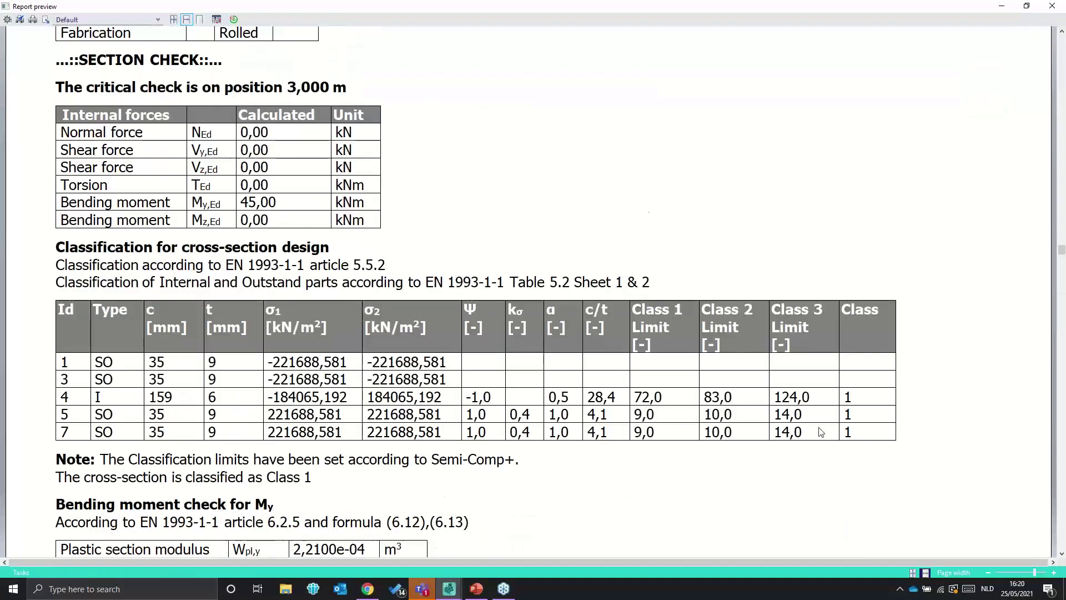